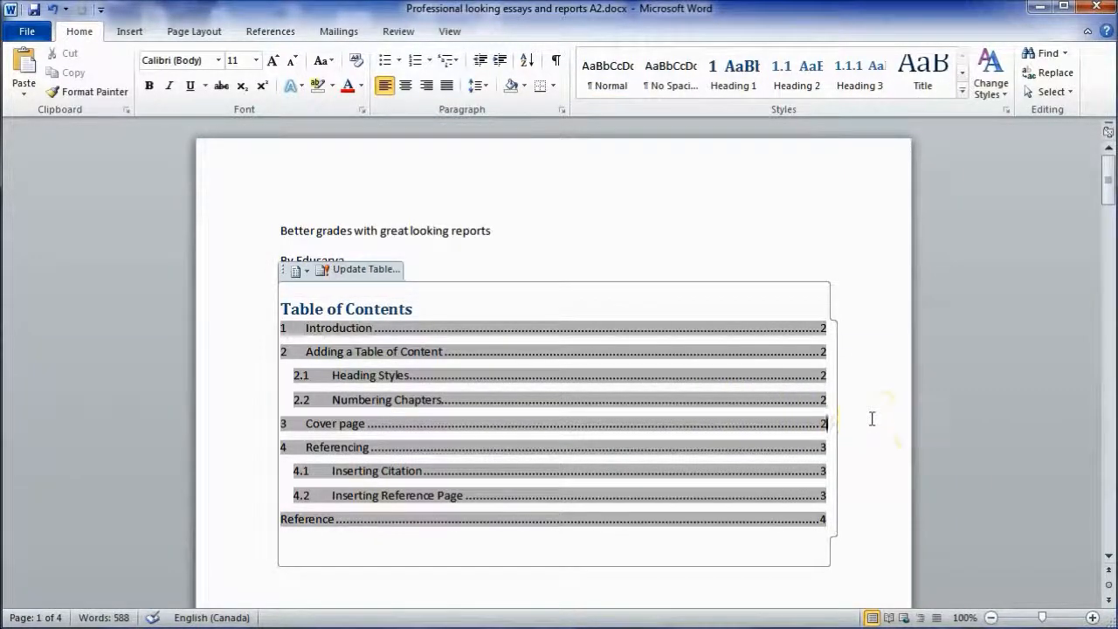
- Review the report from the table of contents through the numbered chapters to chapter 4, Referencing
scroll(871, 418, down, 2)
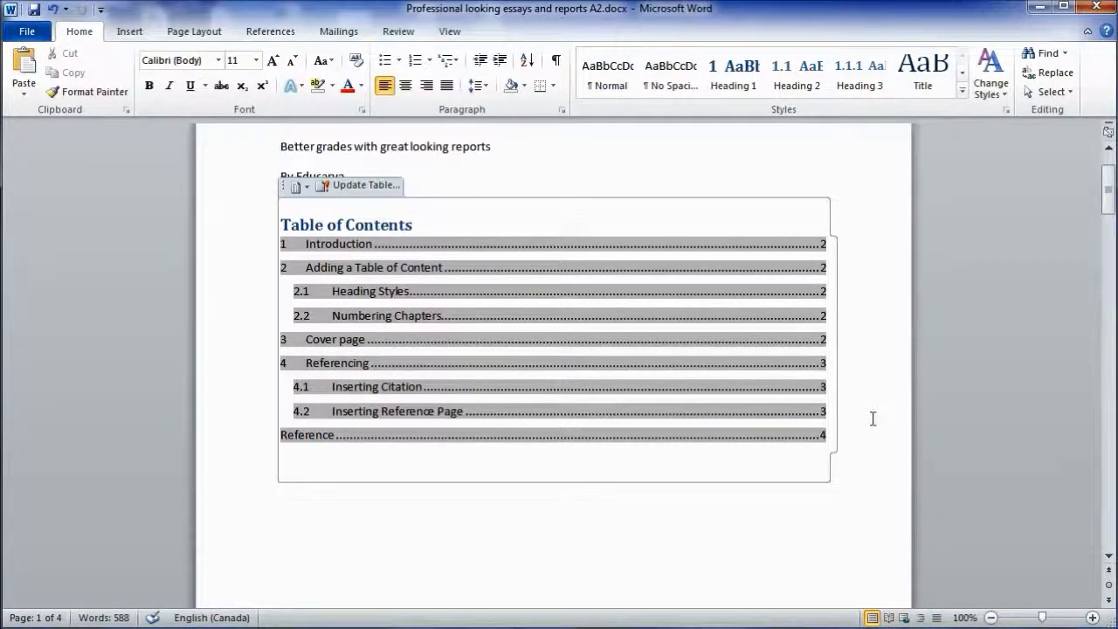
scroll(872, 419, down, 4)
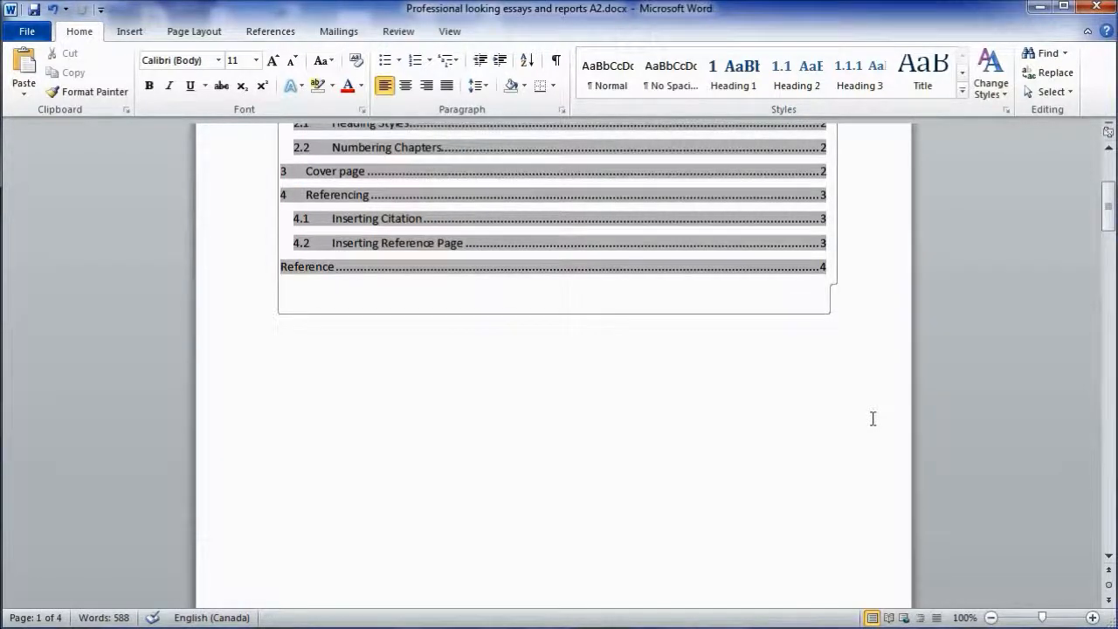
scroll(873, 418, down, 1)
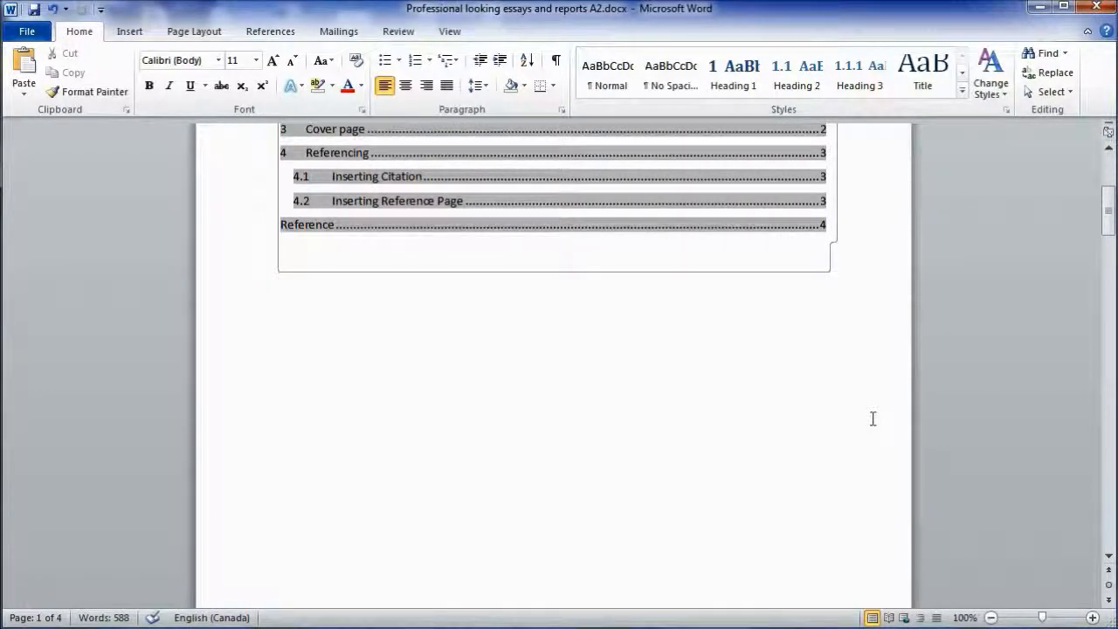
click(863, 416)
scroll(860, 416, down, 2)
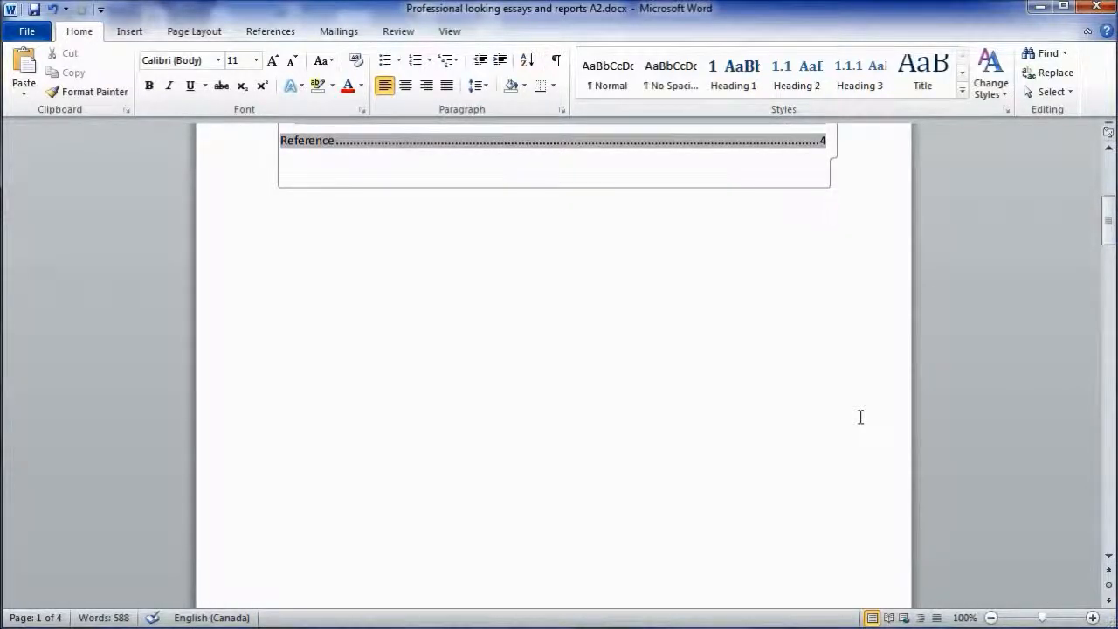
scroll(860, 417, down, 12)
click(509, 269)
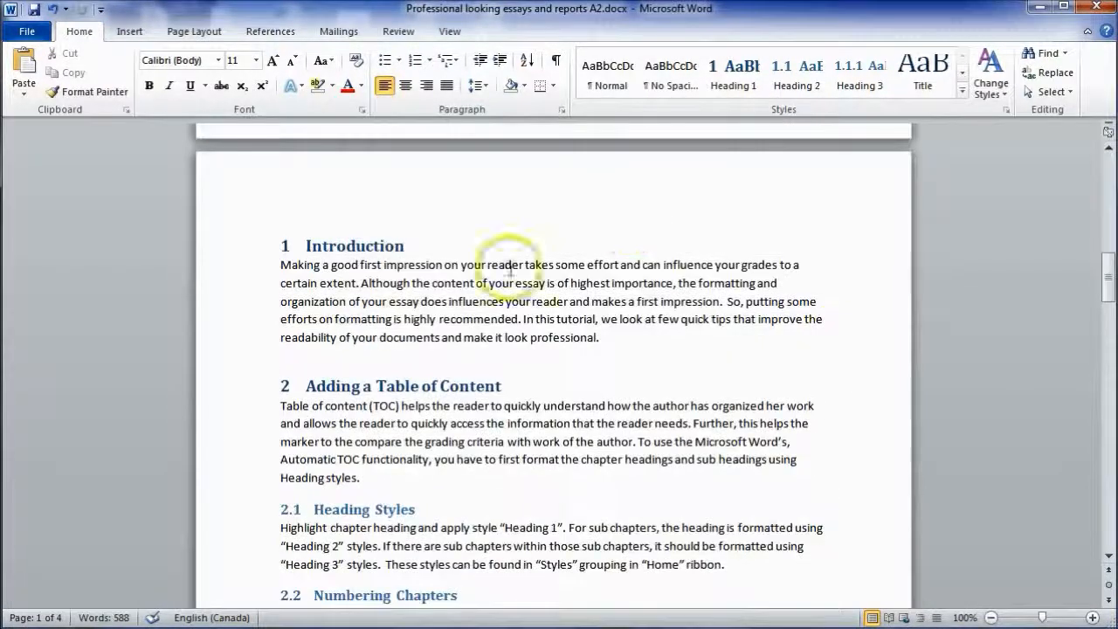
scroll(729, 390, down, 3)
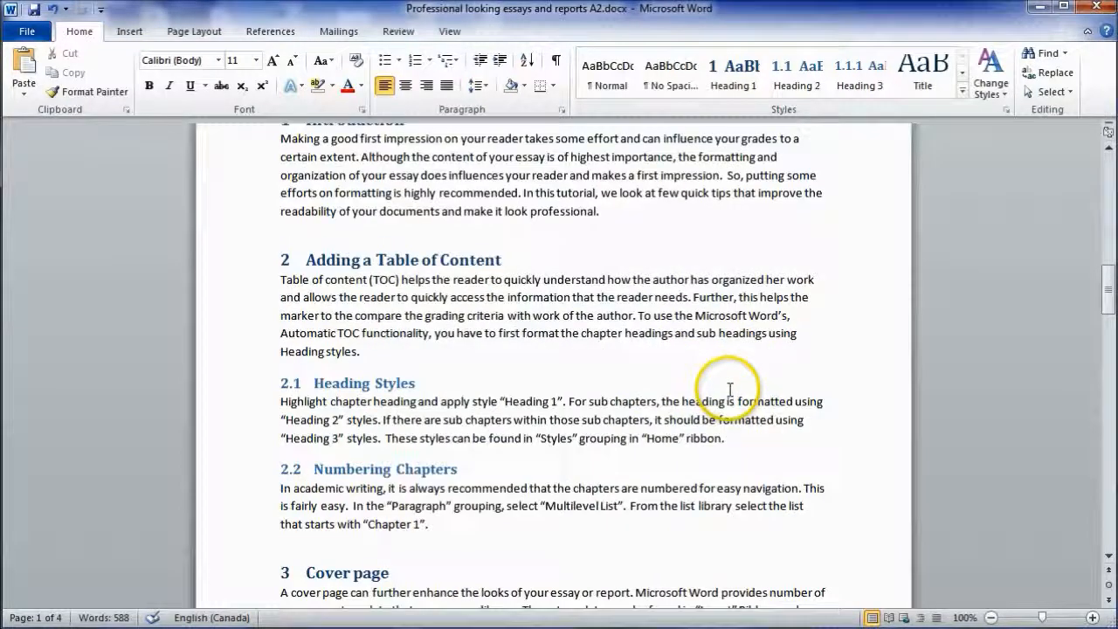
scroll(729, 388, down, 3)
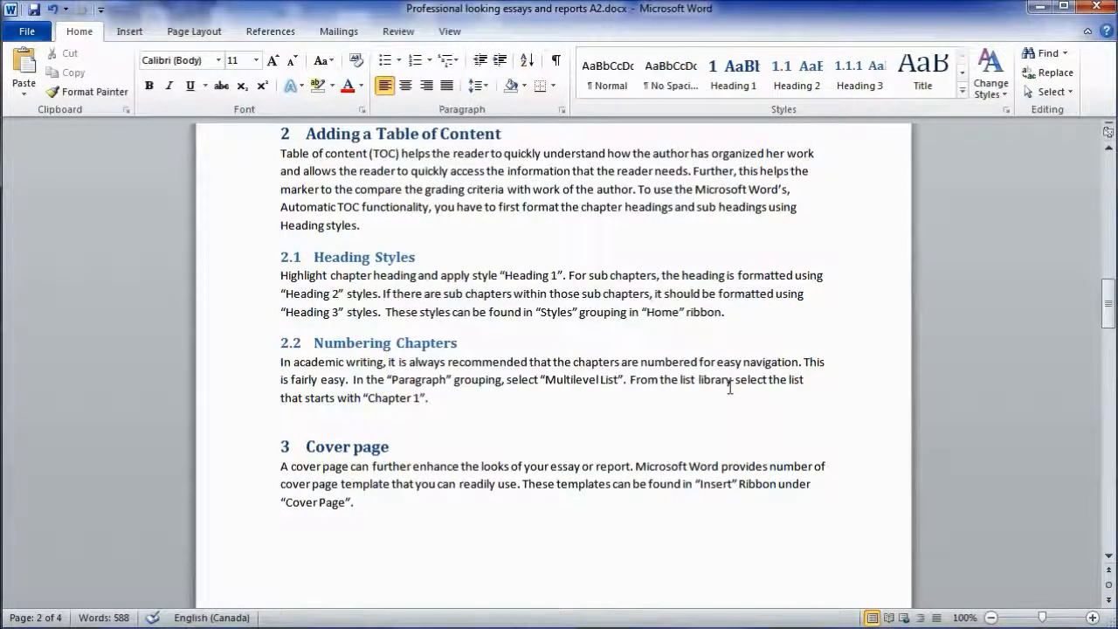
scroll(730, 390, down, 10)
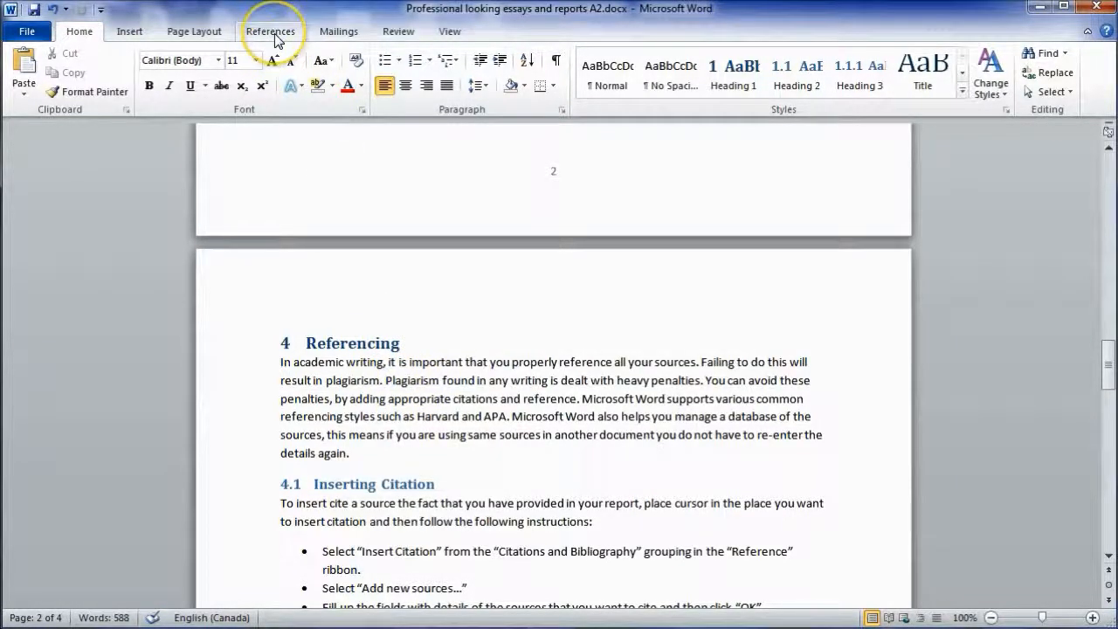
- Examine the citation styles available for the document, with Harvard as the referencing style
click(271, 32)
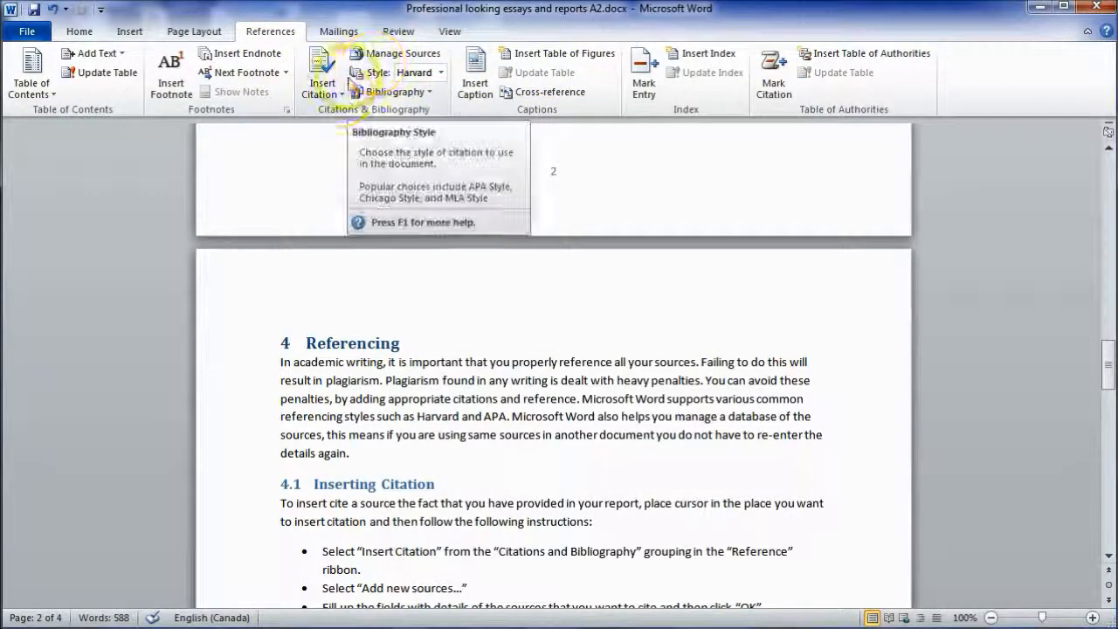
click(398, 253)
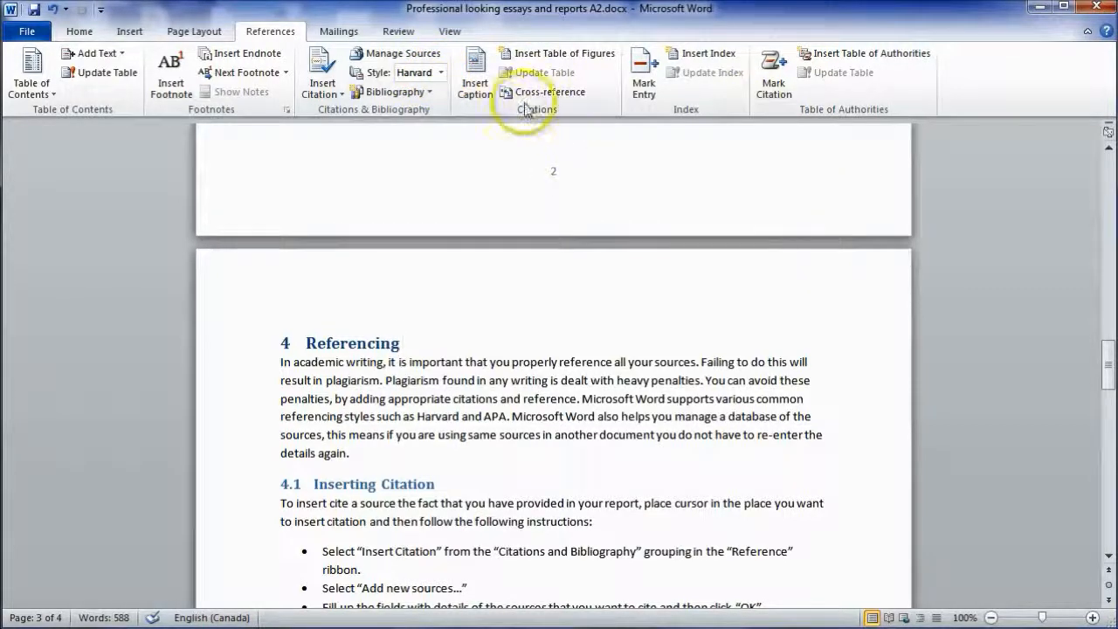
click(442, 73)
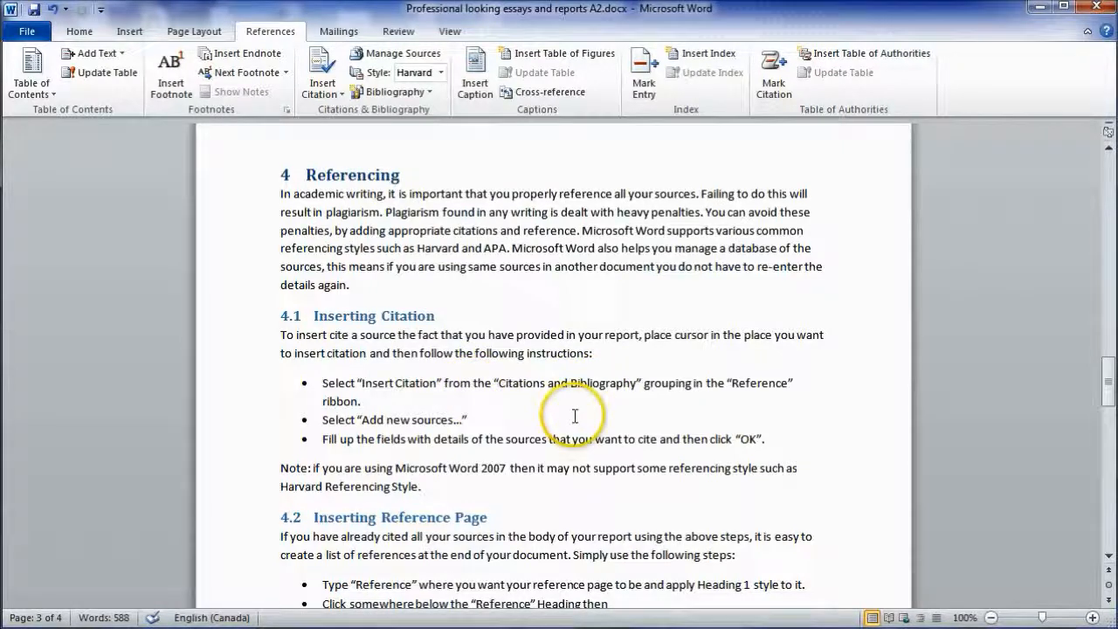
- Add a space after "Harvard Referencing Style" in the section 4.1 note and start a new source for a citation there
scroll(575, 417, down, 2)
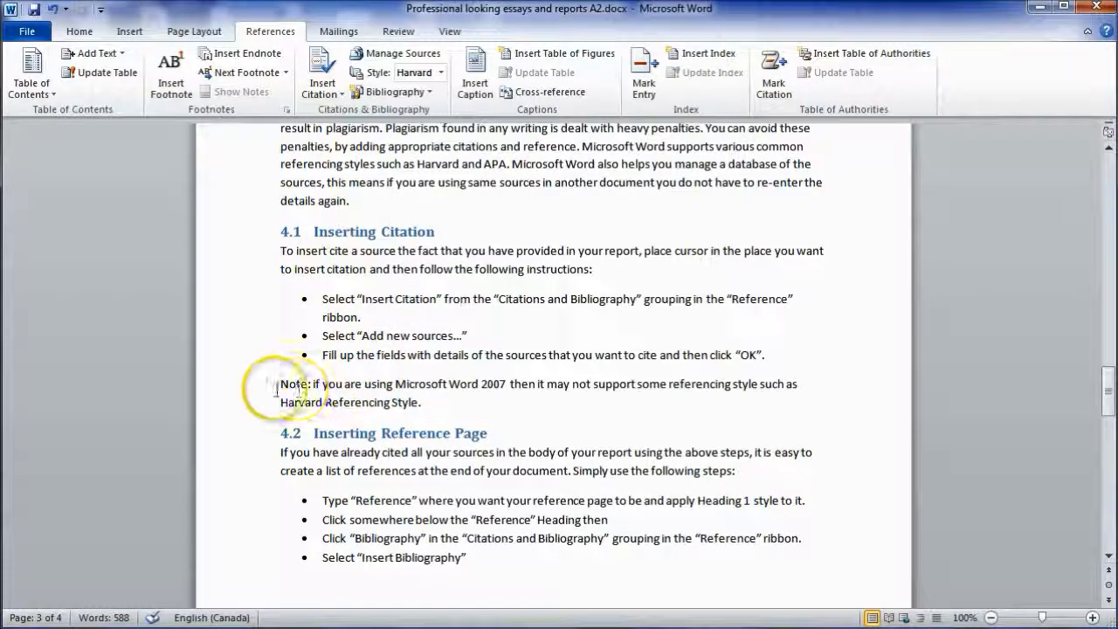
drag(279, 385, 417, 402)
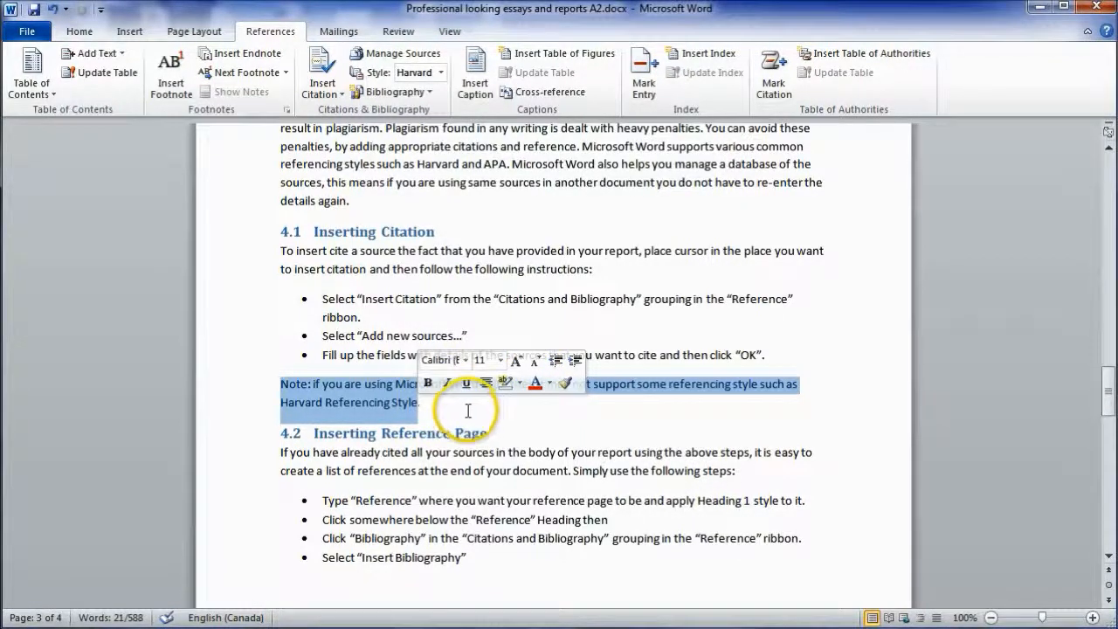
click(466, 409)
click(417, 404)
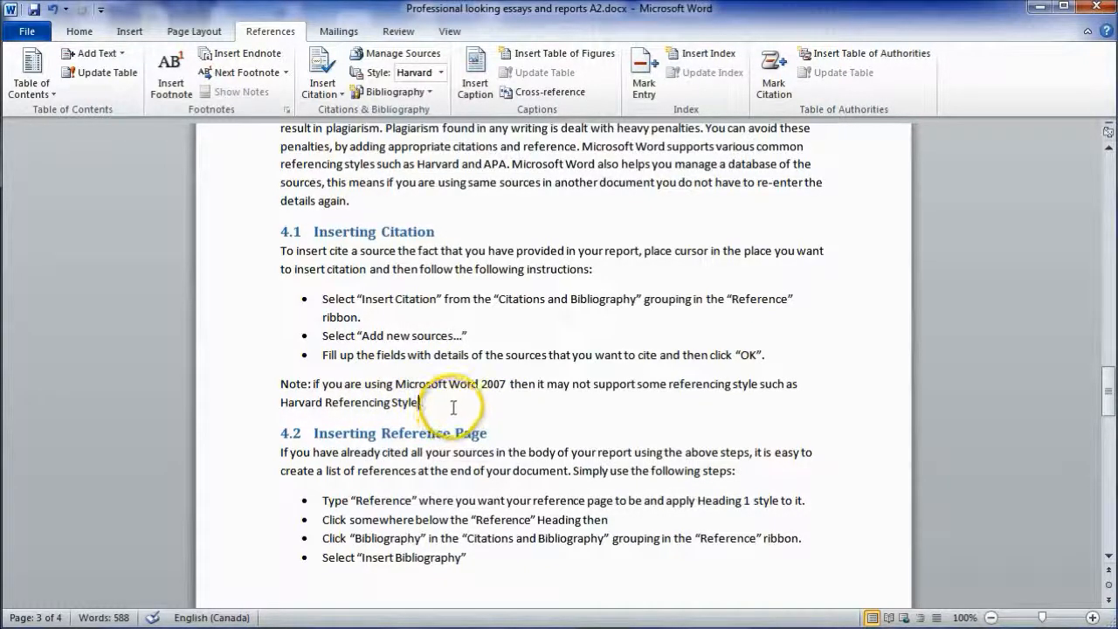
click(341, 96)
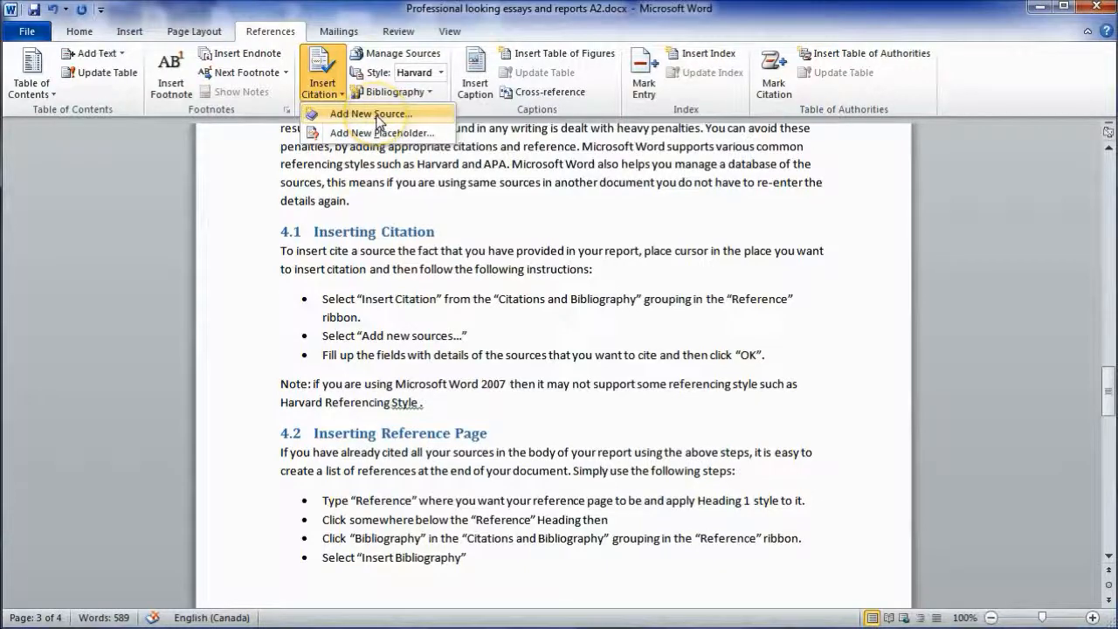
click(377, 115)
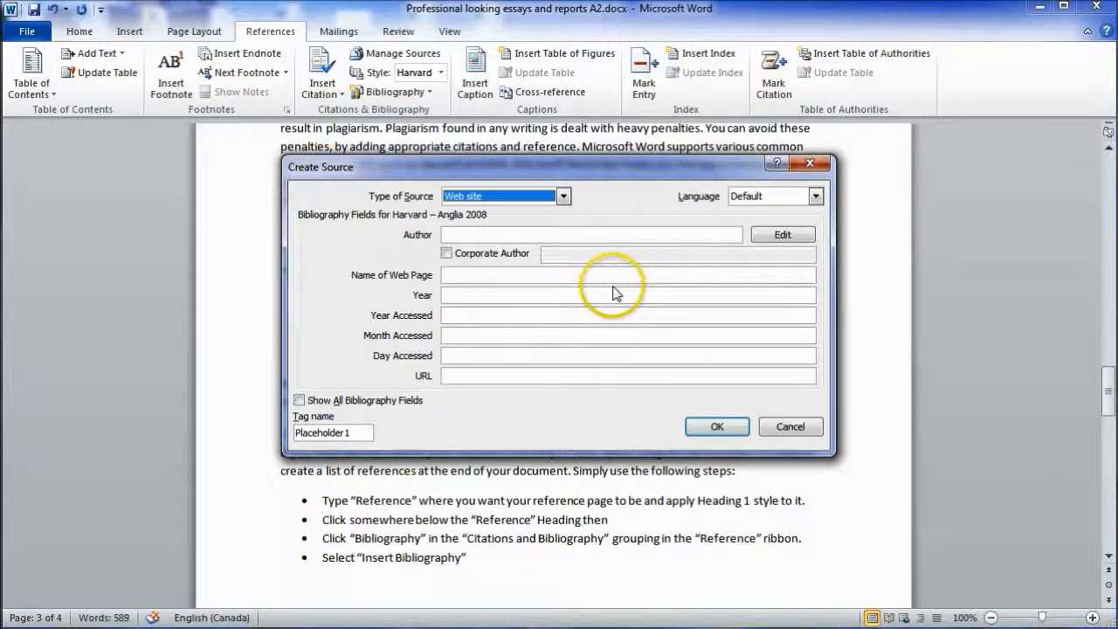
- Try Book as the new source's type and return it to Web site
click(509, 205)
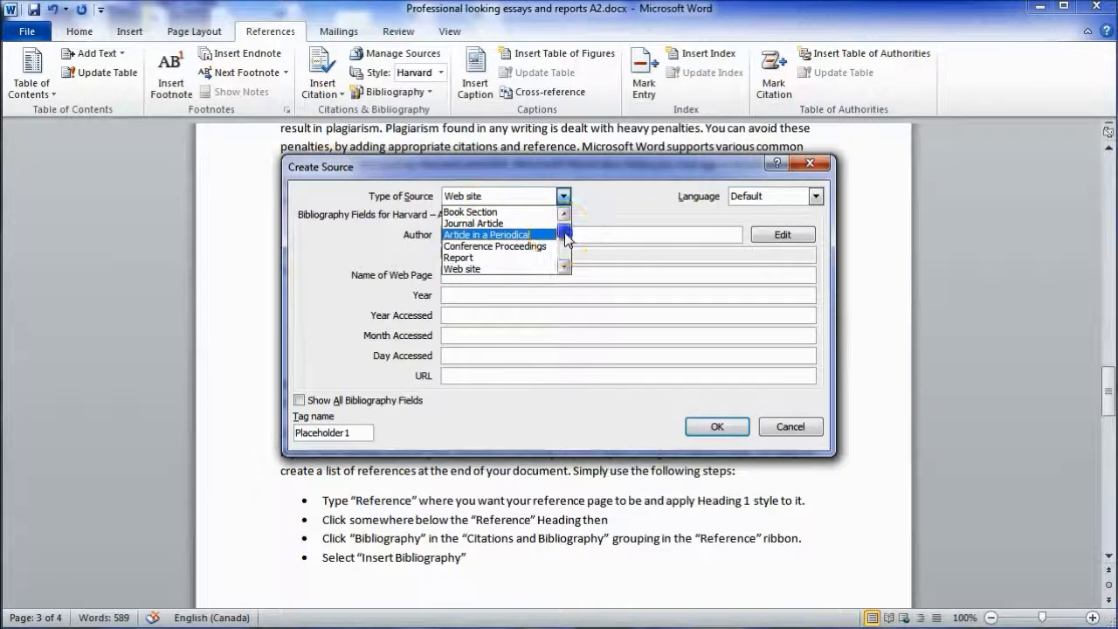
click(469, 213)
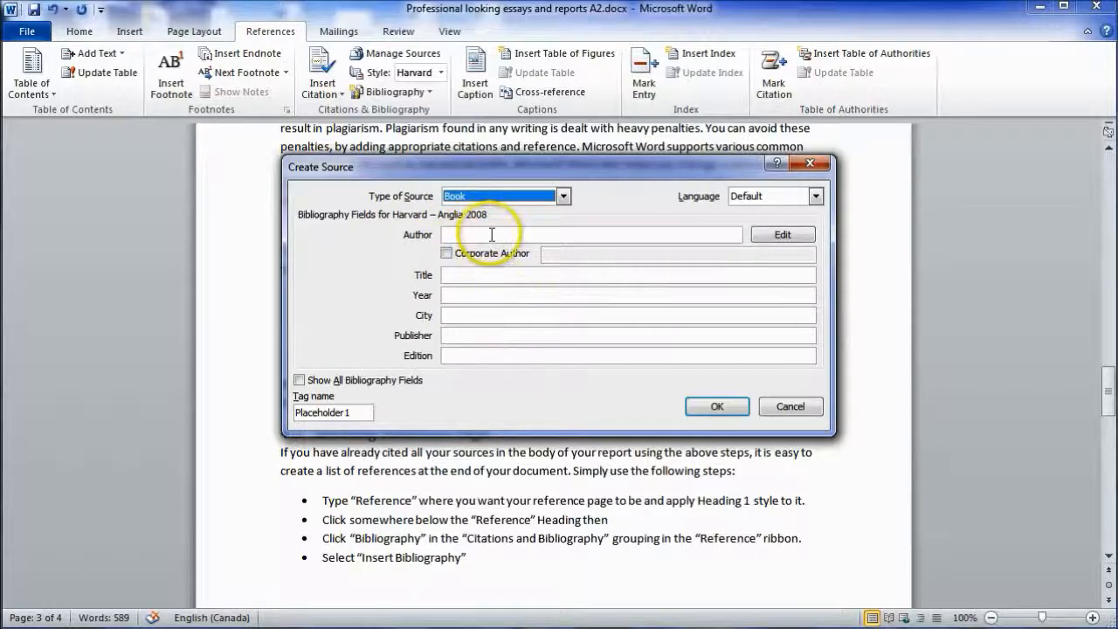
click(552, 195)
scroll(566, 232, down, 1)
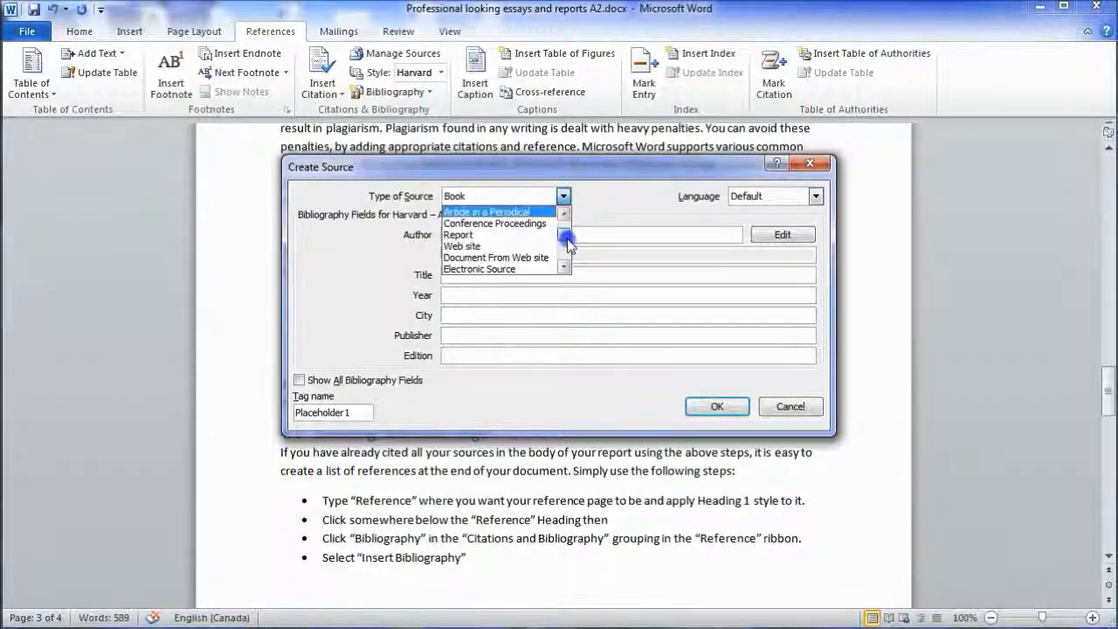
click(505, 253)
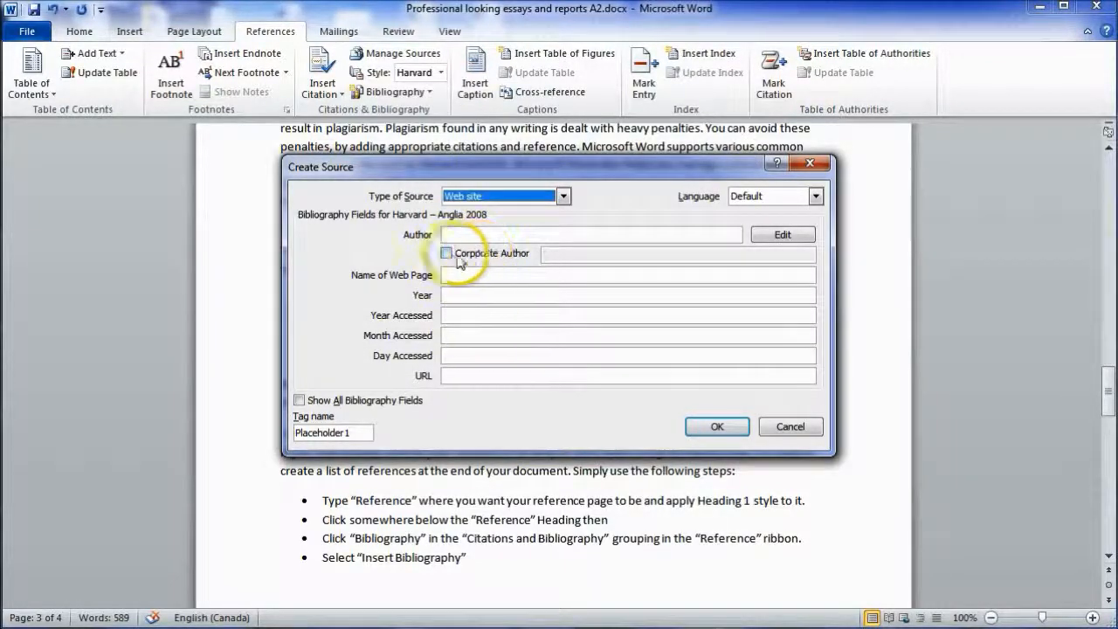
- Set the source's corporate author to Edusarva, the web page name to "Using Harvard Style in Word 2007" and the year to 2013
click(458, 260)
click(559, 256)
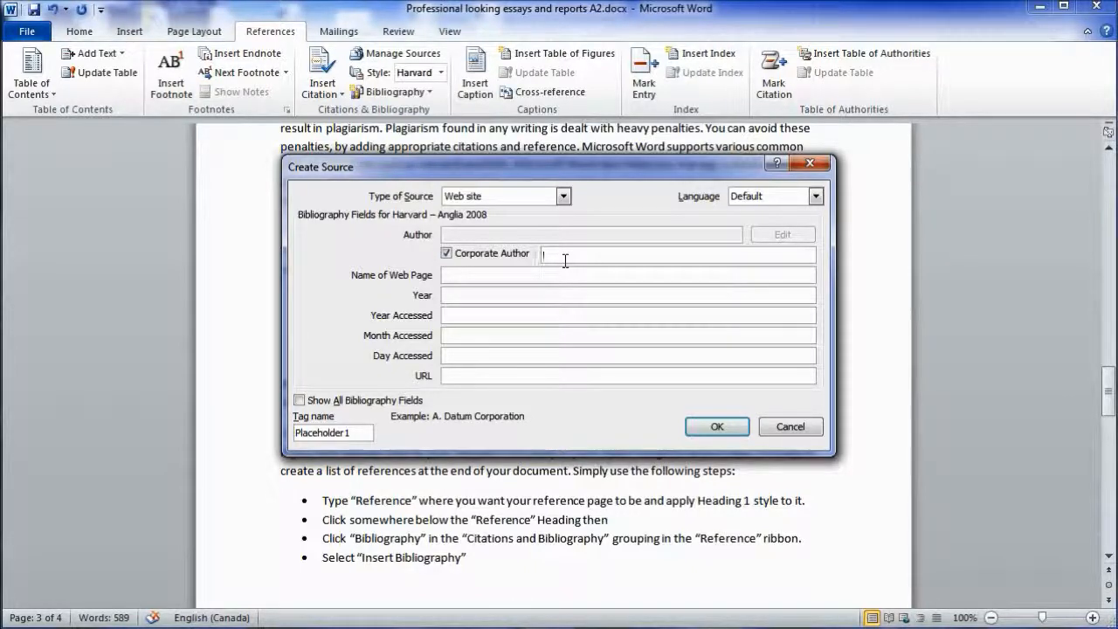
text(Edusarva)
click(492, 272)
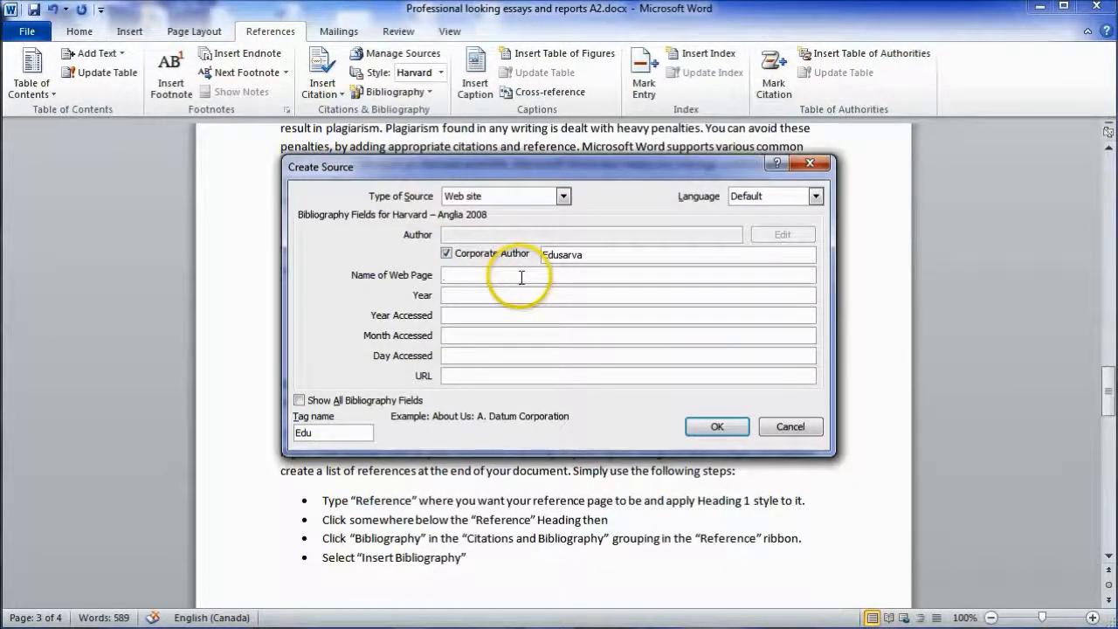
text(Using Harvard Style in Word 2007)
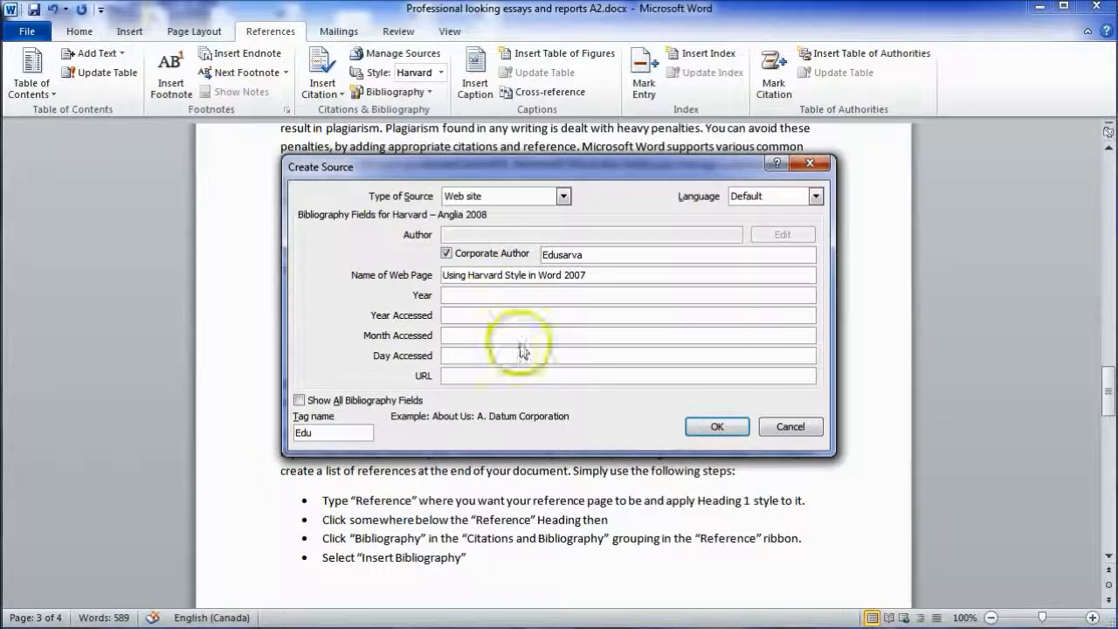
click(517, 297)
text(2013)
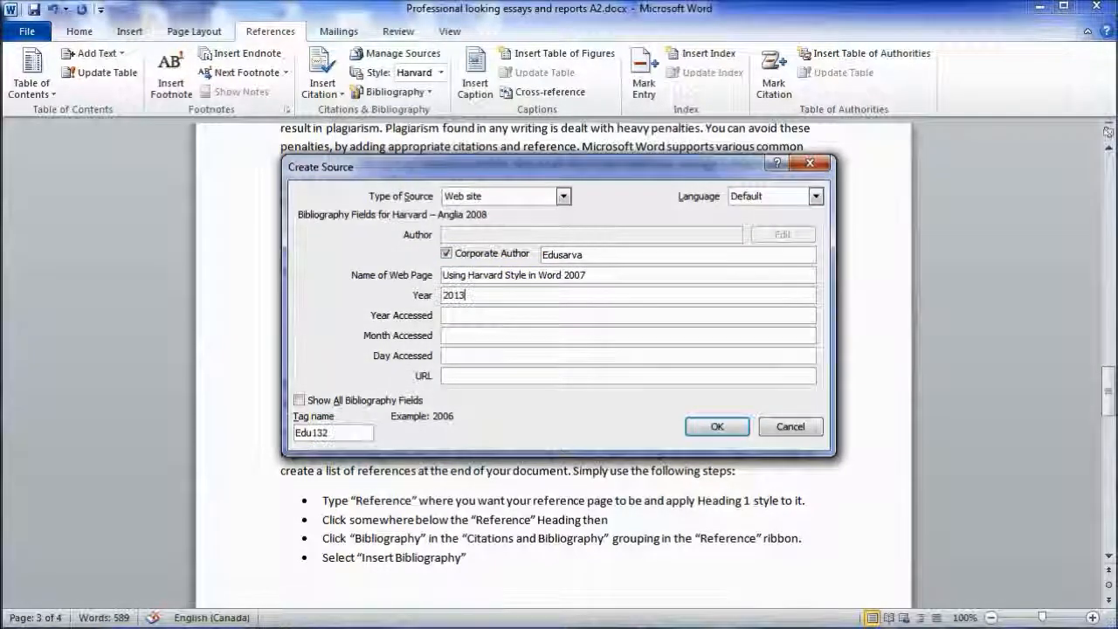
- Set the source's access date to year 2013, month 05 and day 05
click(481, 315)
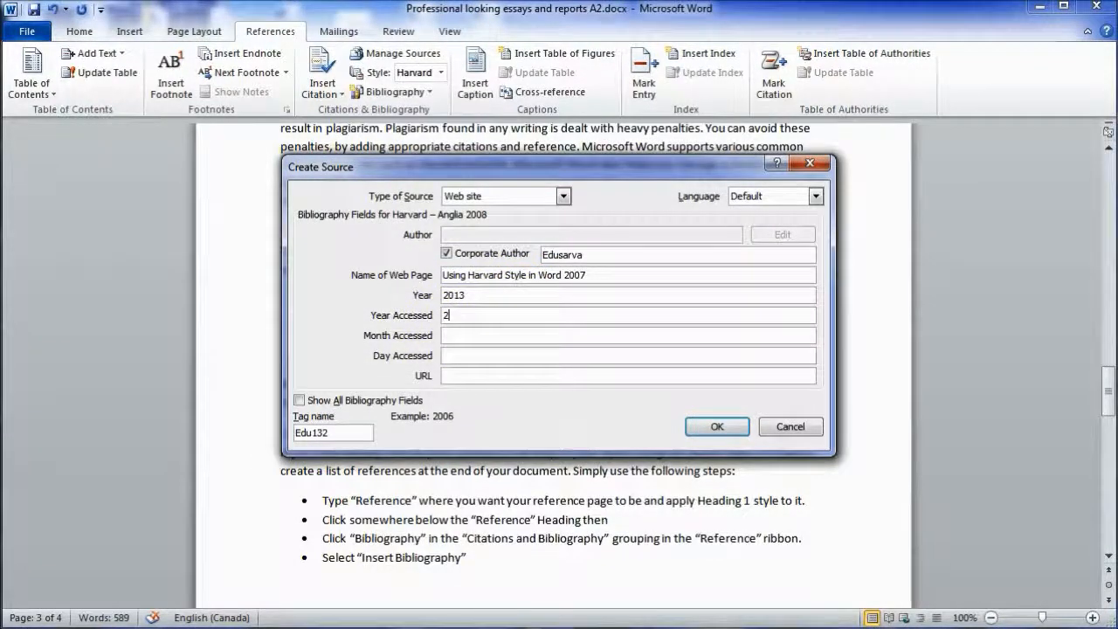
text(2013)
key(Tab)
text(05)
key(Tab)
text(05)
click(462, 375)
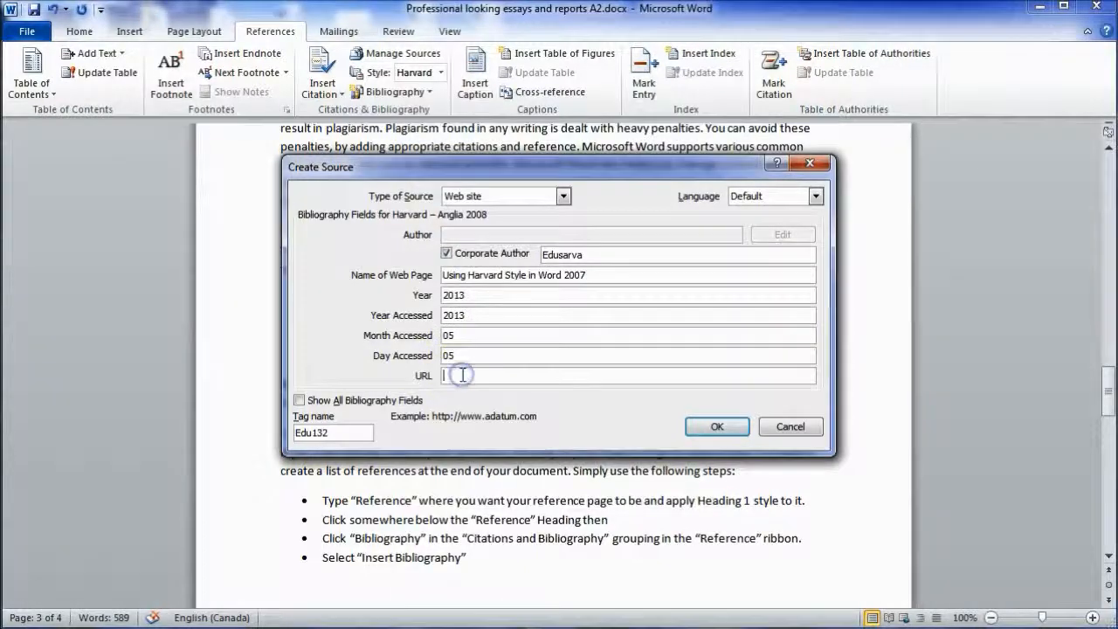
text(http://edusarva.blogspot.ca/2013/05/using-harvard-style-in-word-2007.html)
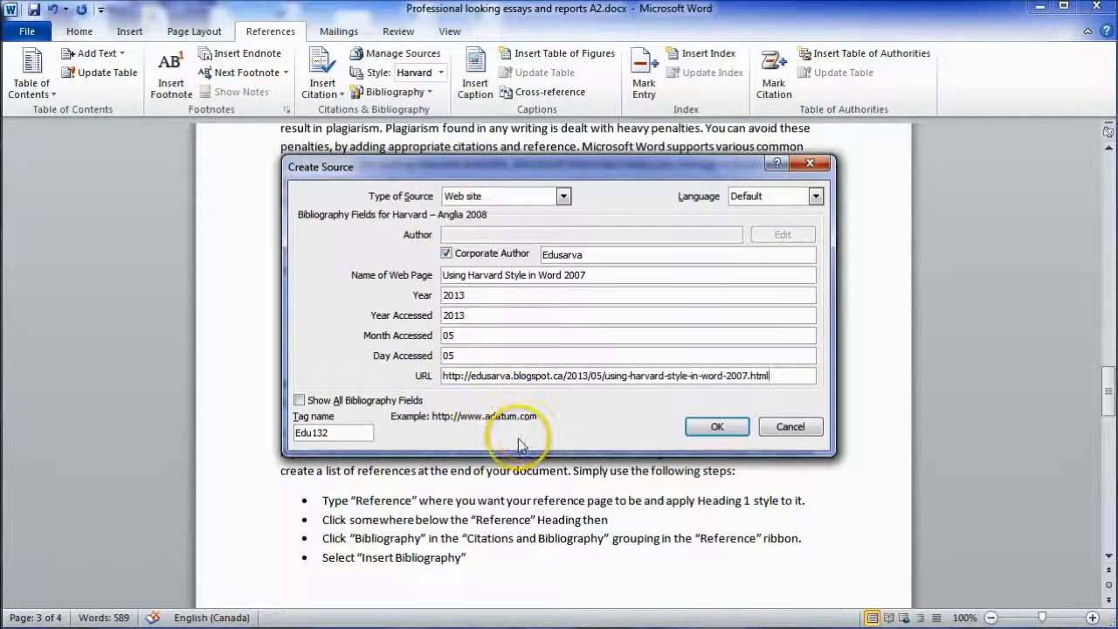
key(BackSpace)
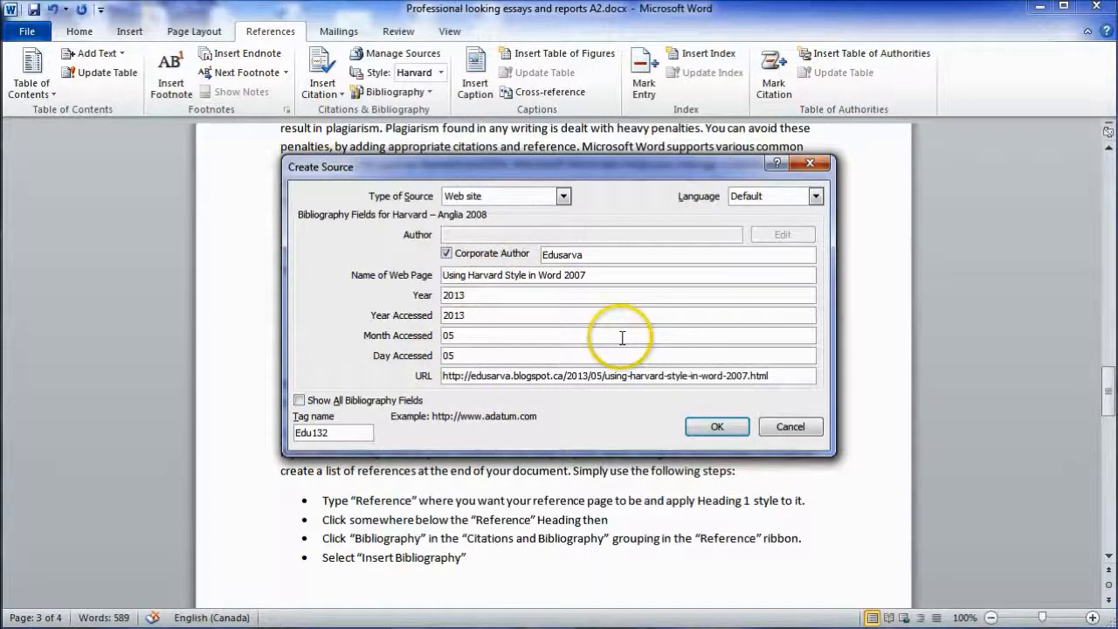
click(717, 428)
click(441, 403)
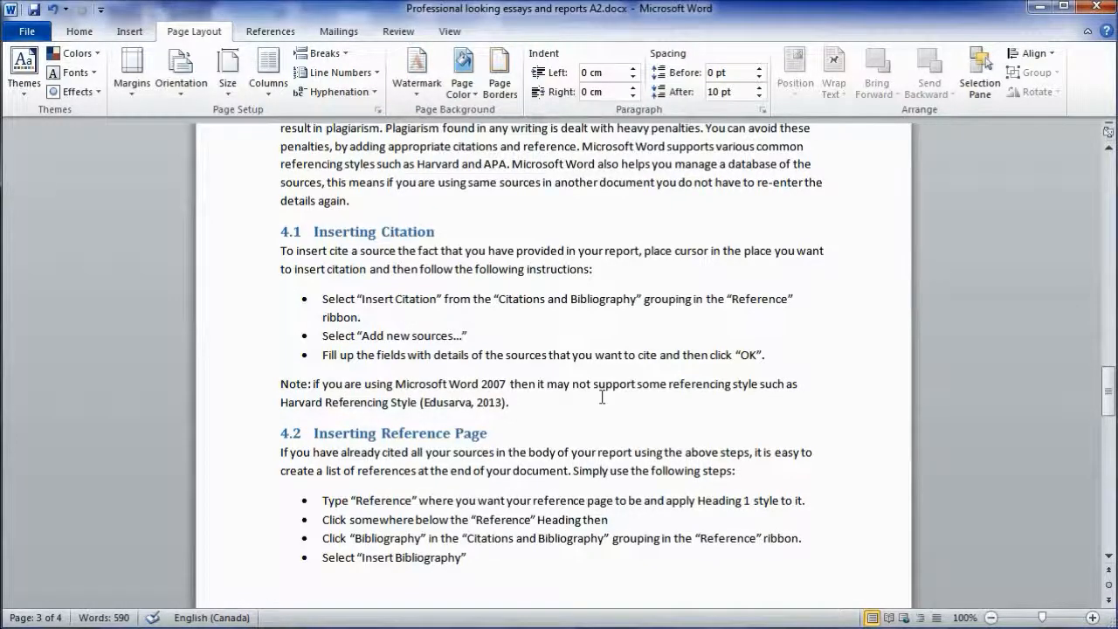
- Insert a citation of the existing Edusarva (2013) source after "at the end of your document" in section 4.2's opening paragraph
scroll(556, 470, down, 1)
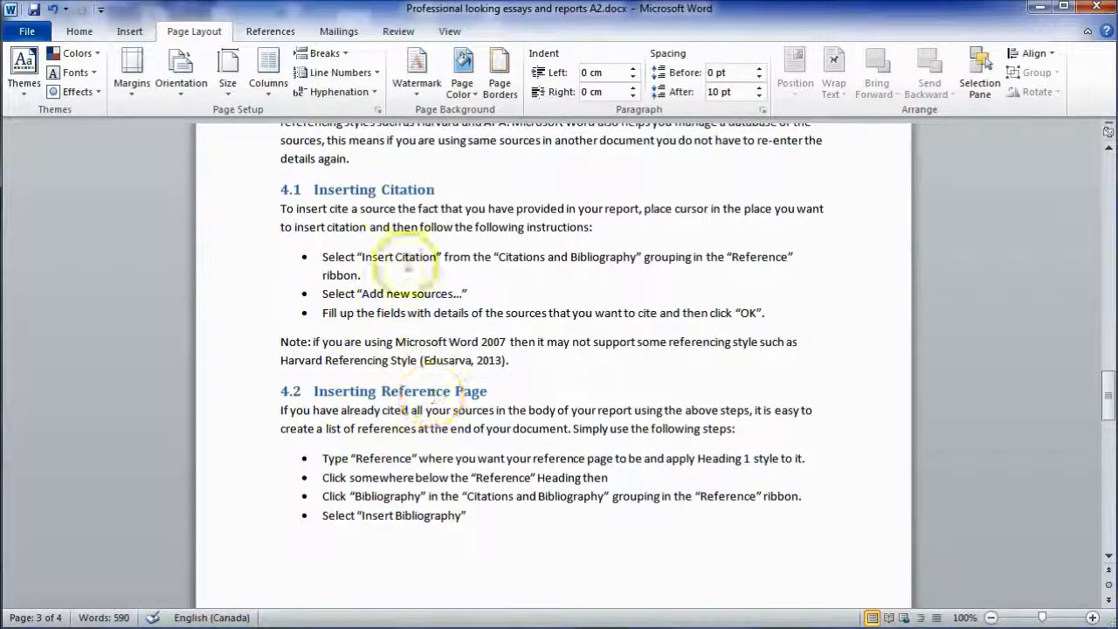
scroll(524, 457, down, 4)
scroll(524, 457, up, 2)
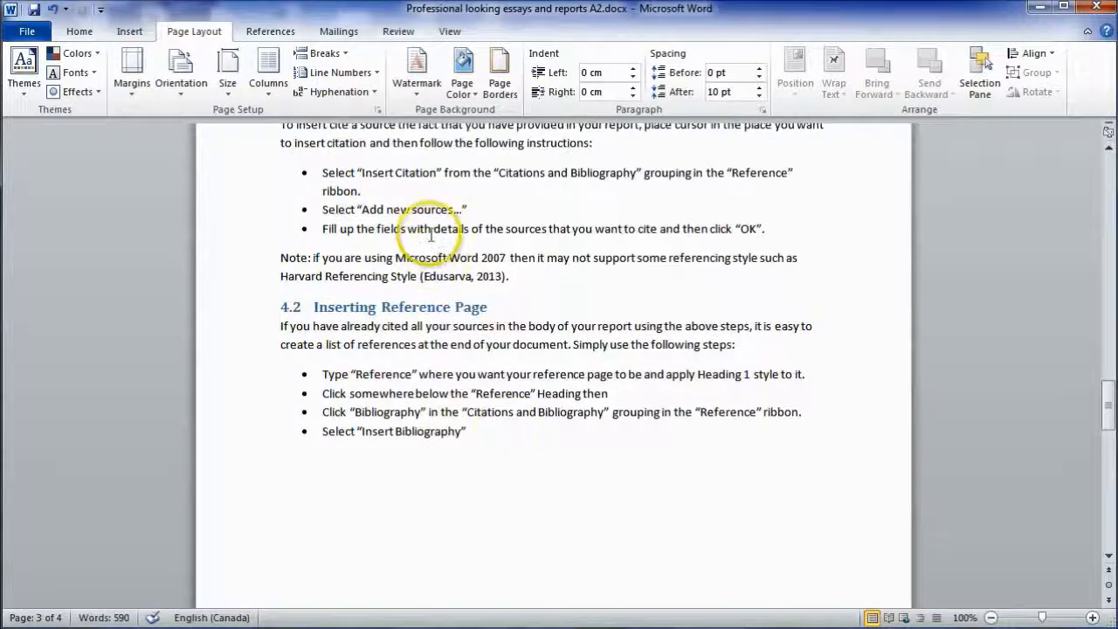
click(505, 277)
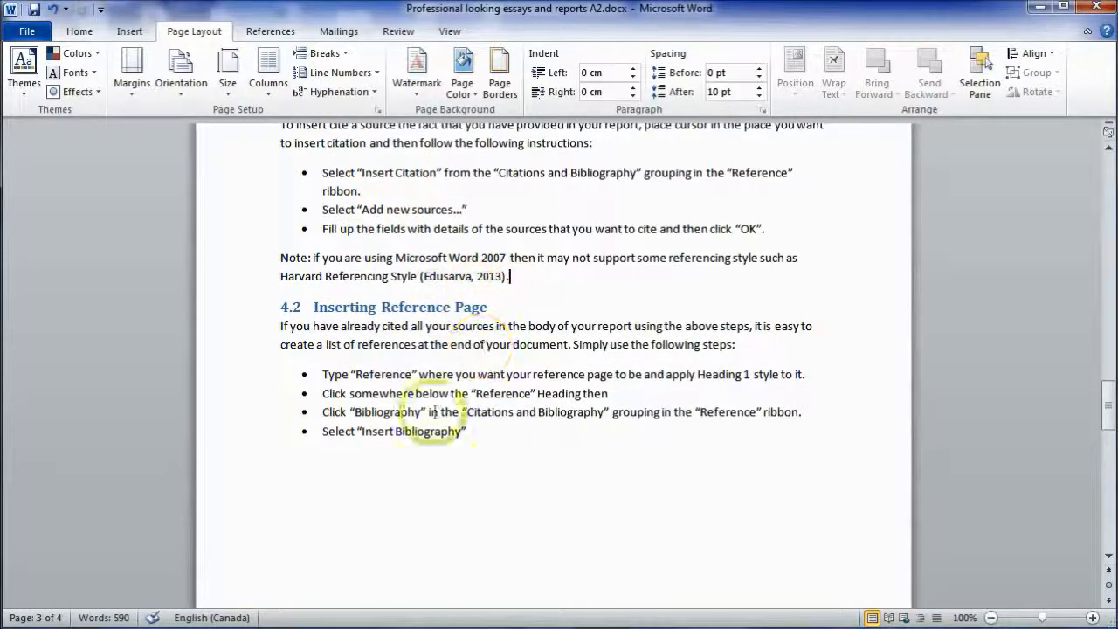
click(570, 345)
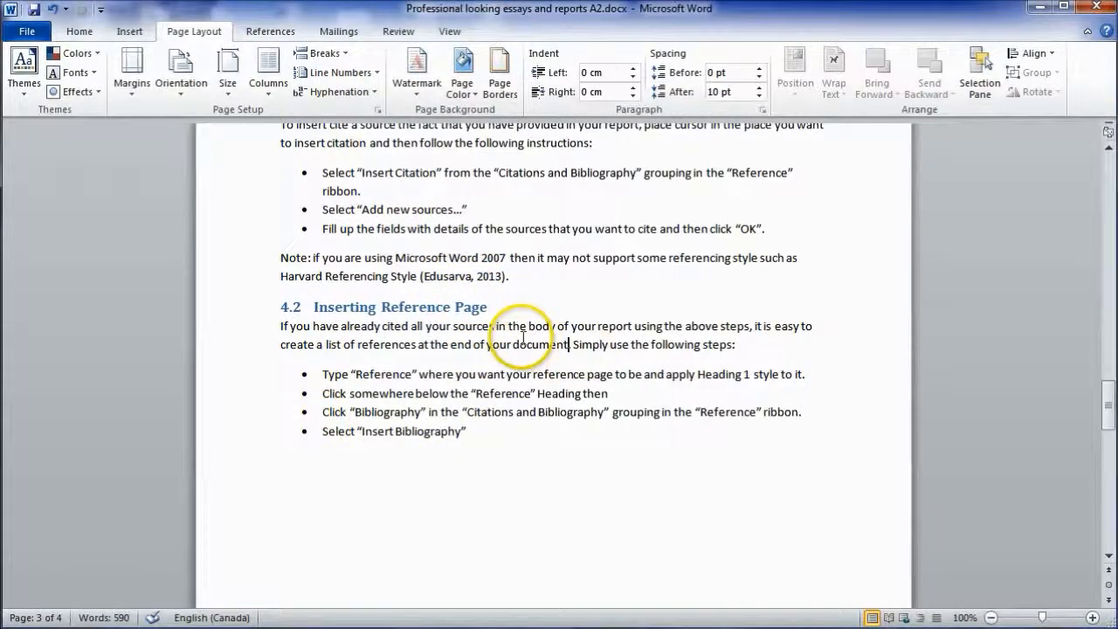
drag(281, 326, 566, 344)
click(566, 345)
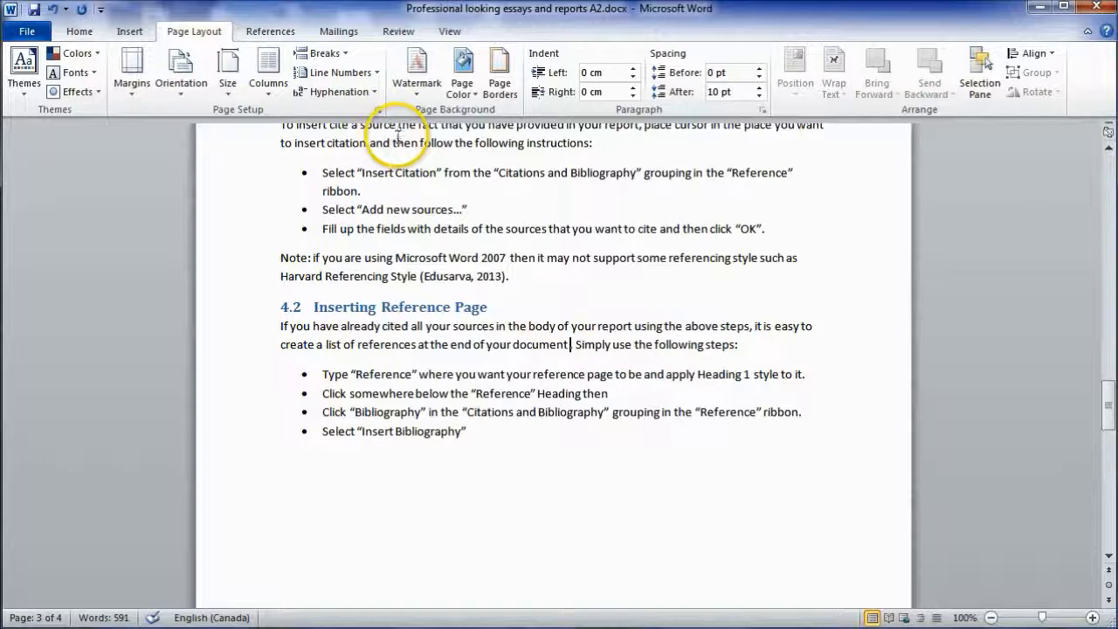
click(270, 32)
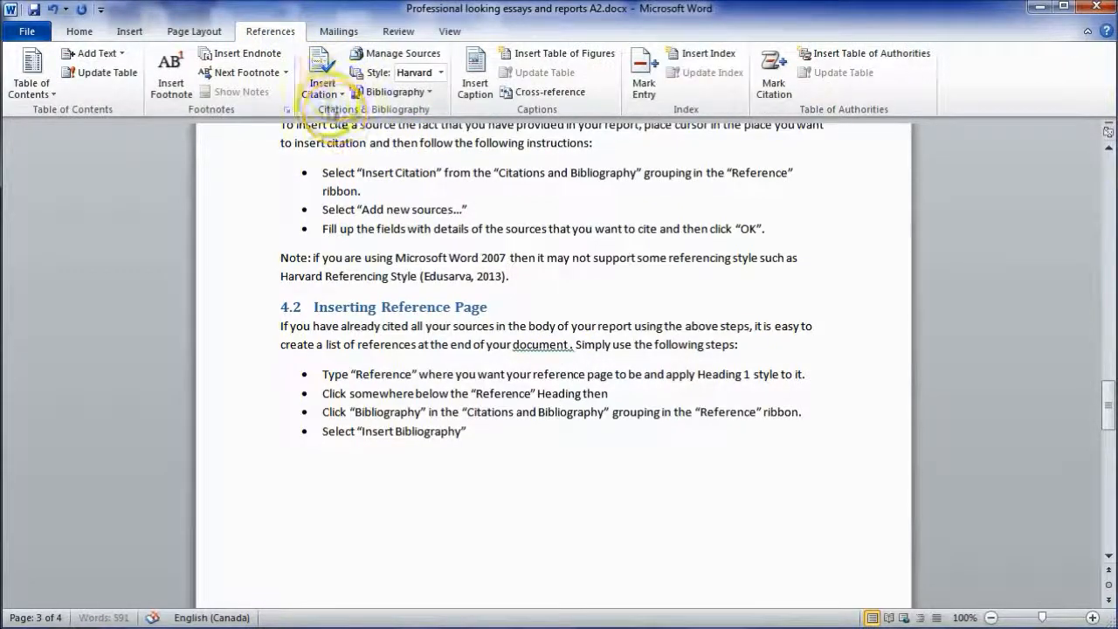
click(325, 91)
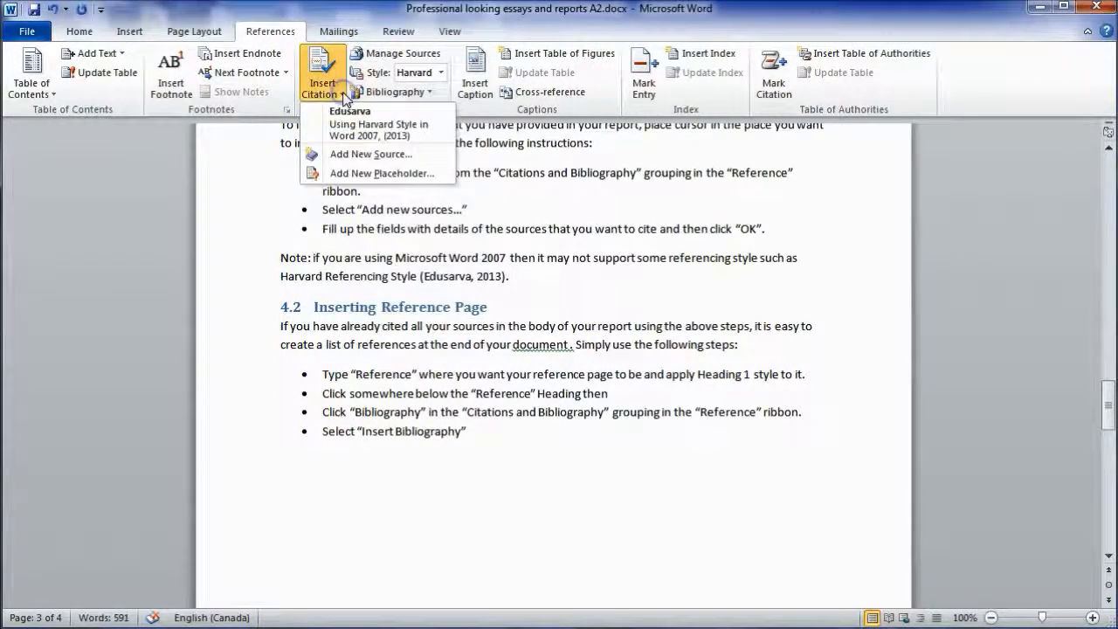
click(368, 133)
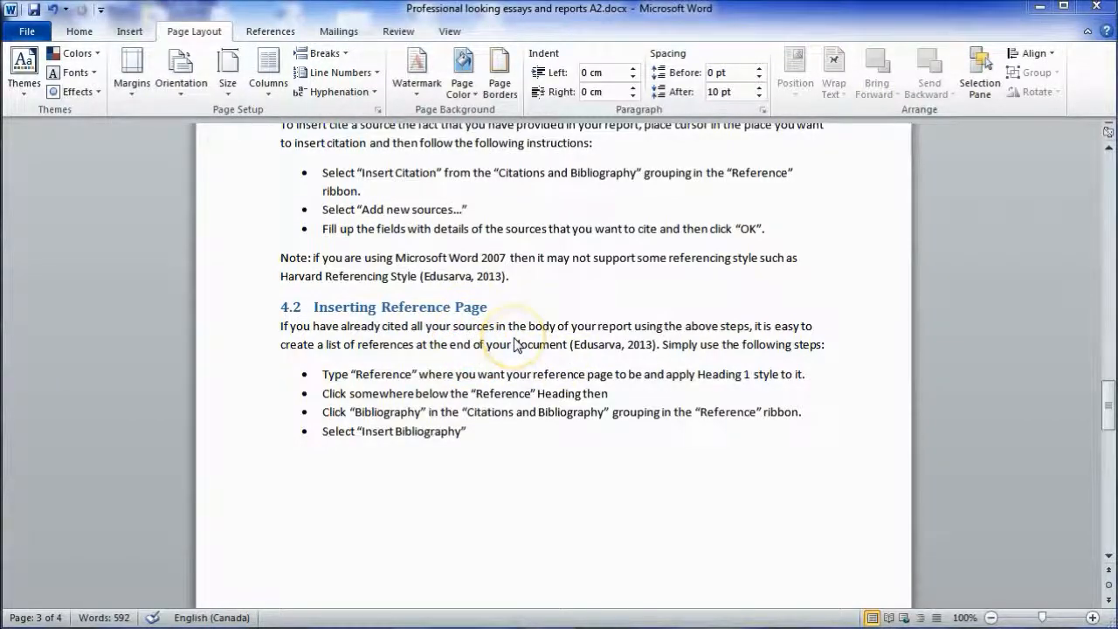
- Copy the "Object-Oriented Software Engineering" book source from the master list to the document's current source list
click(270, 31)
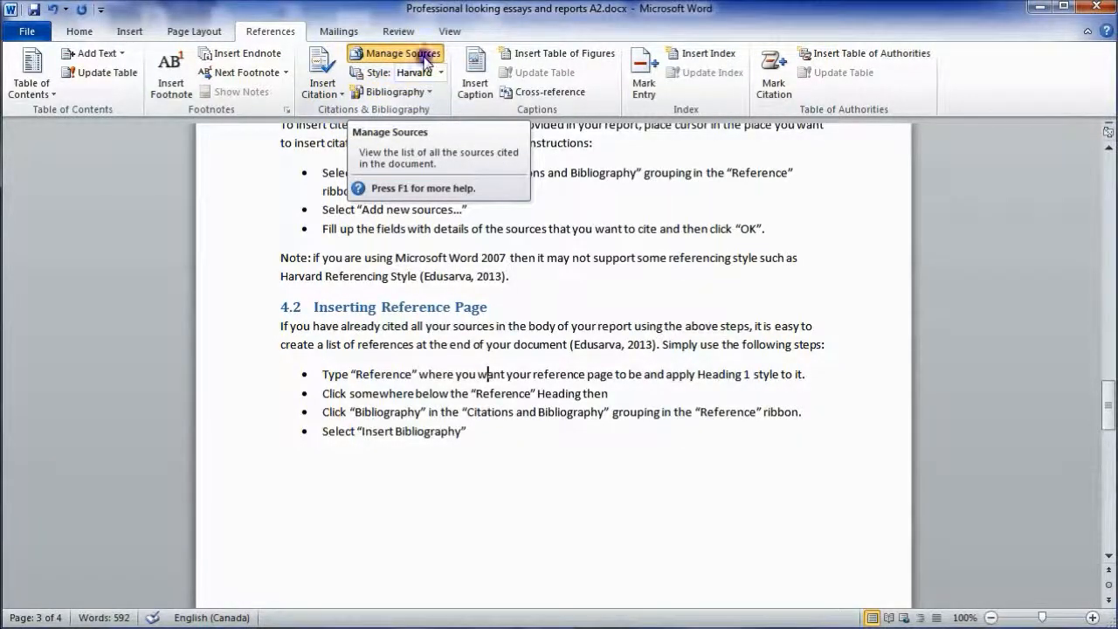
click(427, 58)
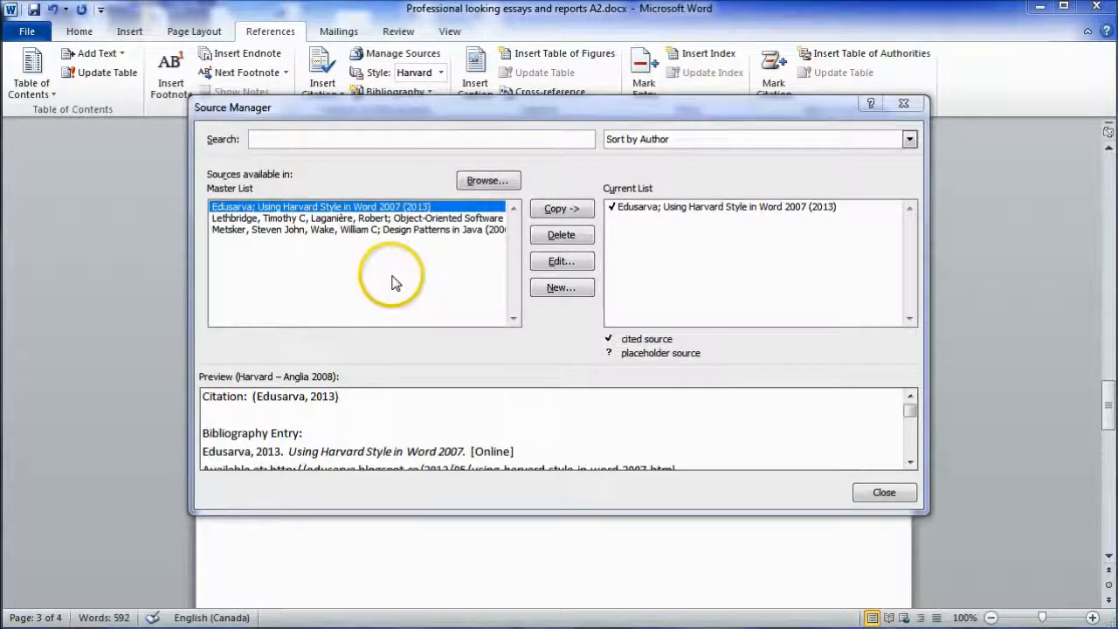
click(333, 219)
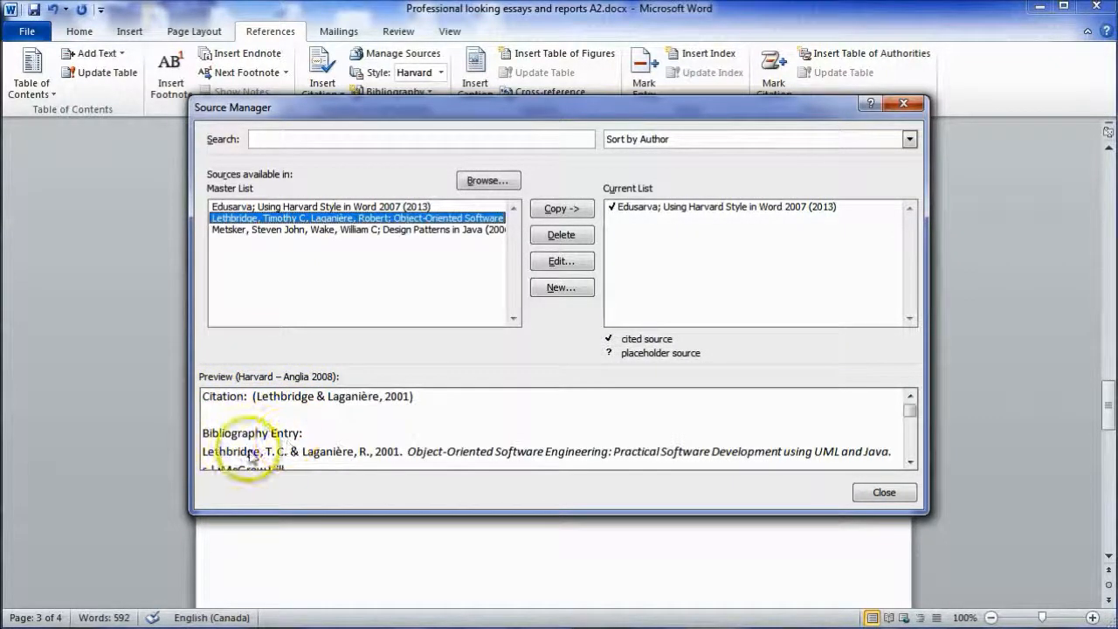
click(397, 230)
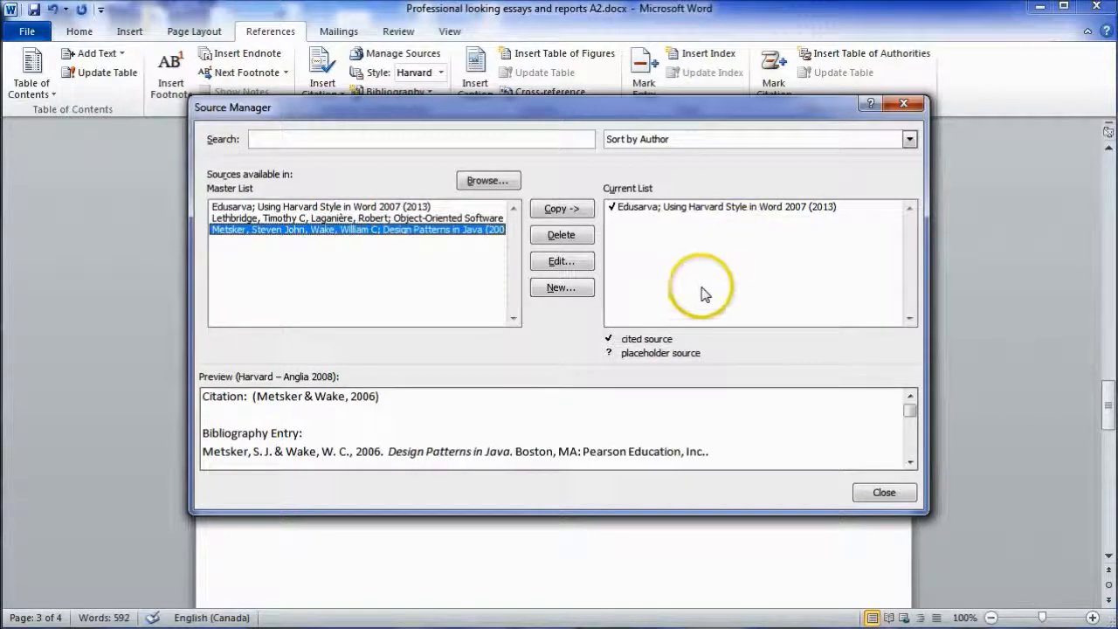
click(265, 218)
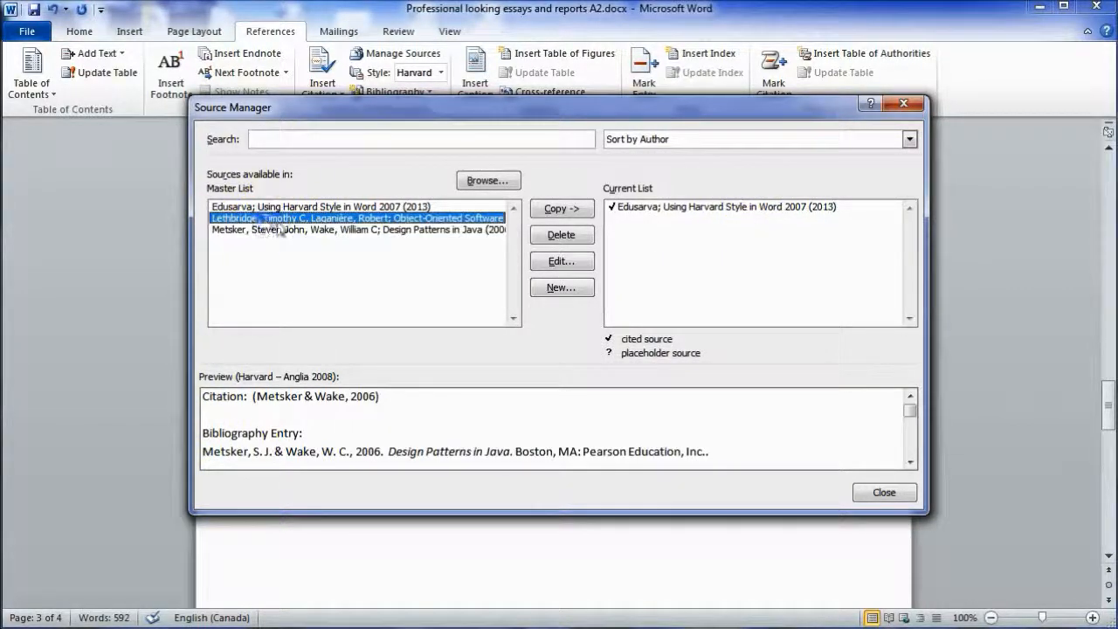
click(568, 216)
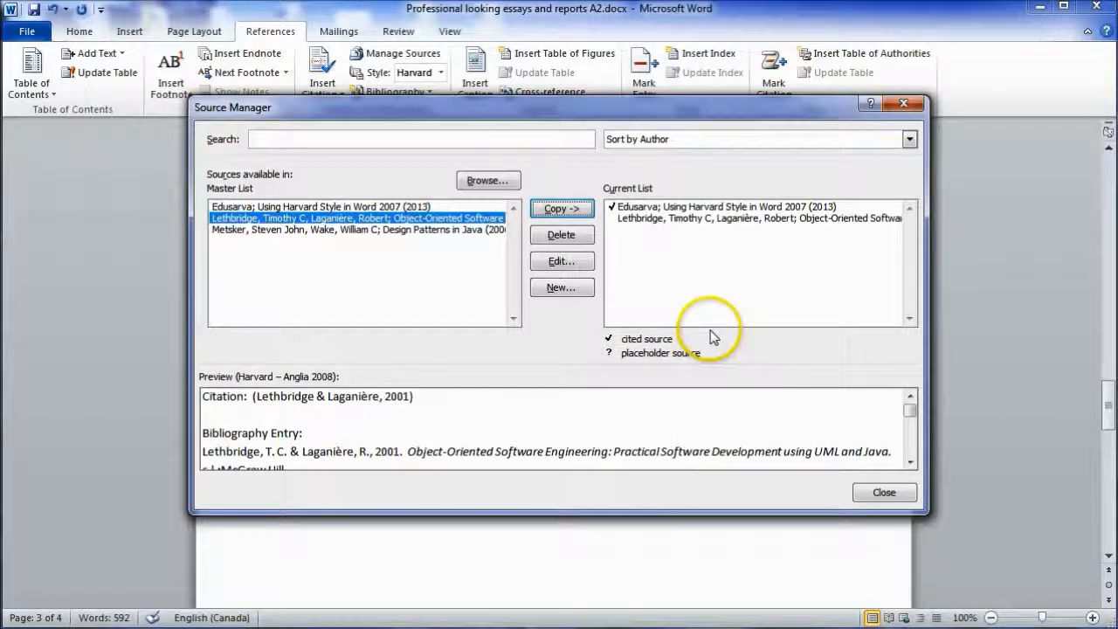
click(891, 494)
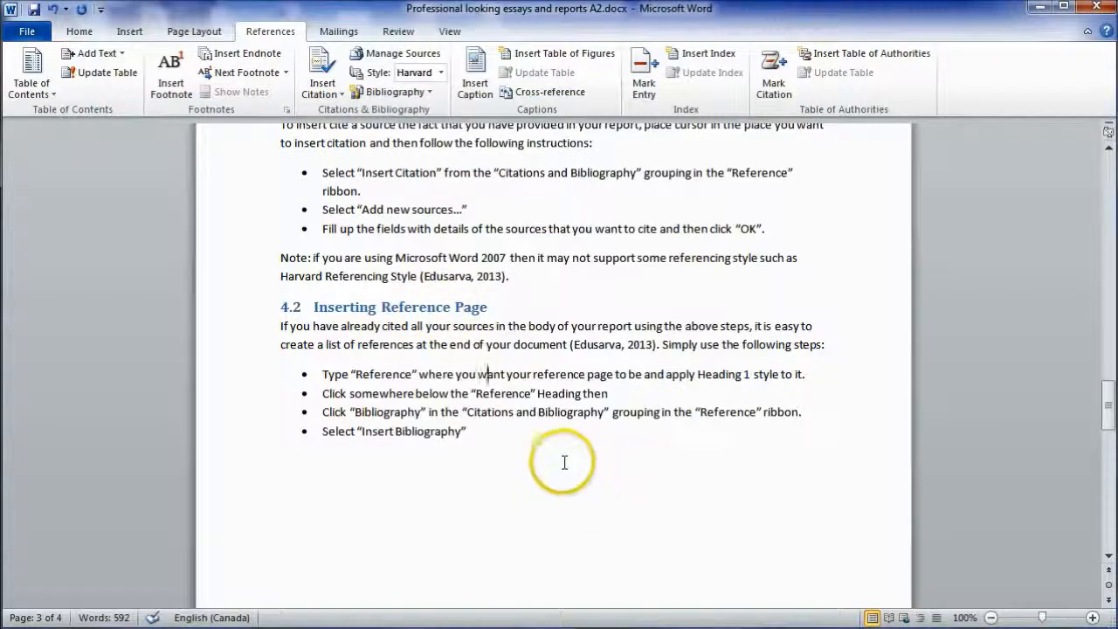
- Cite the 2001 "Object-Oriented Software Engineering" source at the end of the Referencing chapter's introductory paragraph, before the full stop
scroll(572, 463, up, 1)
scroll(572, 437, up, 3)
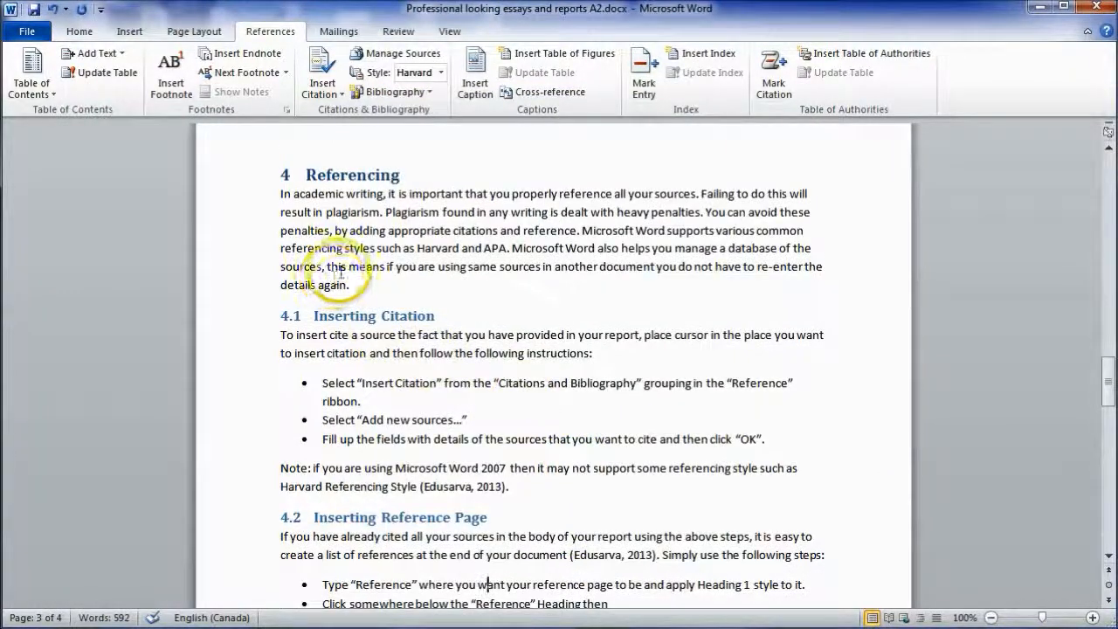
click(323, 83)
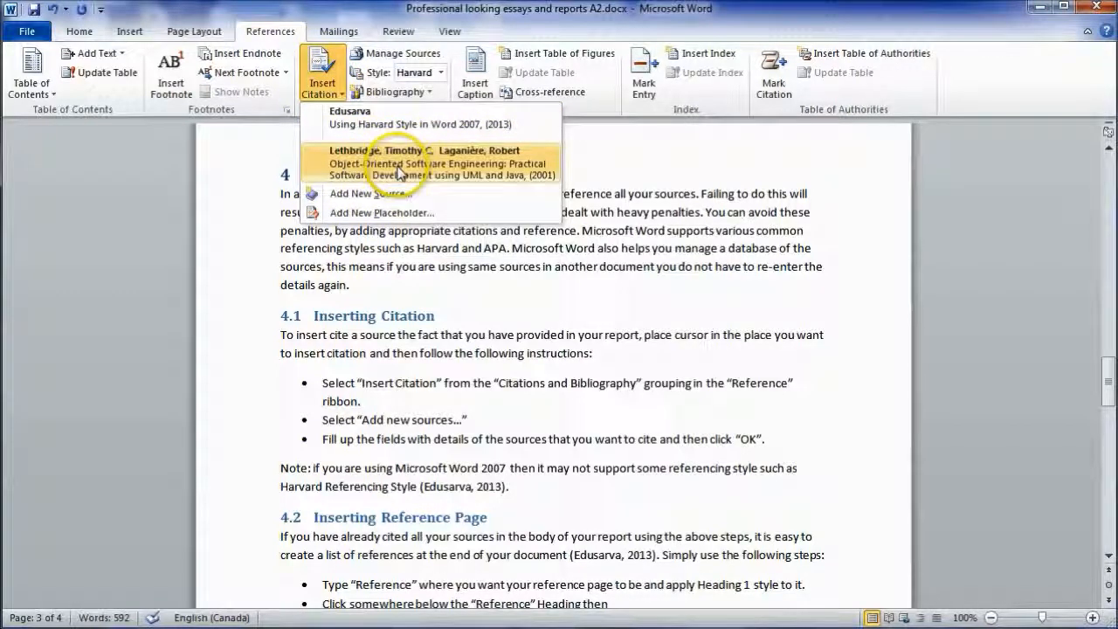
click(437, 308)
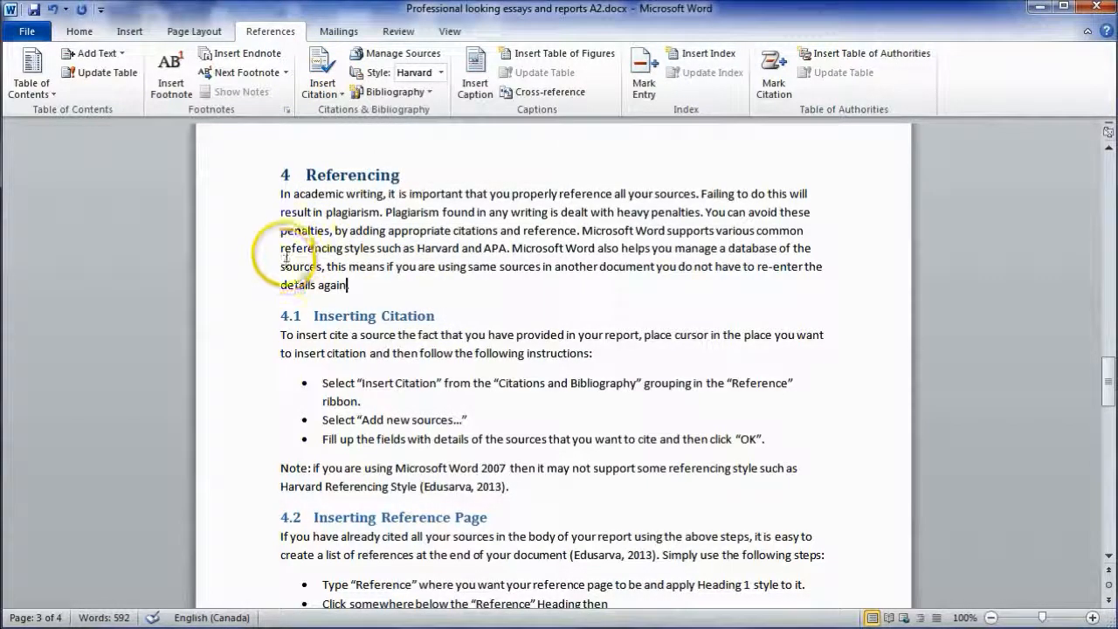
drag(333, 252, 347, 285)
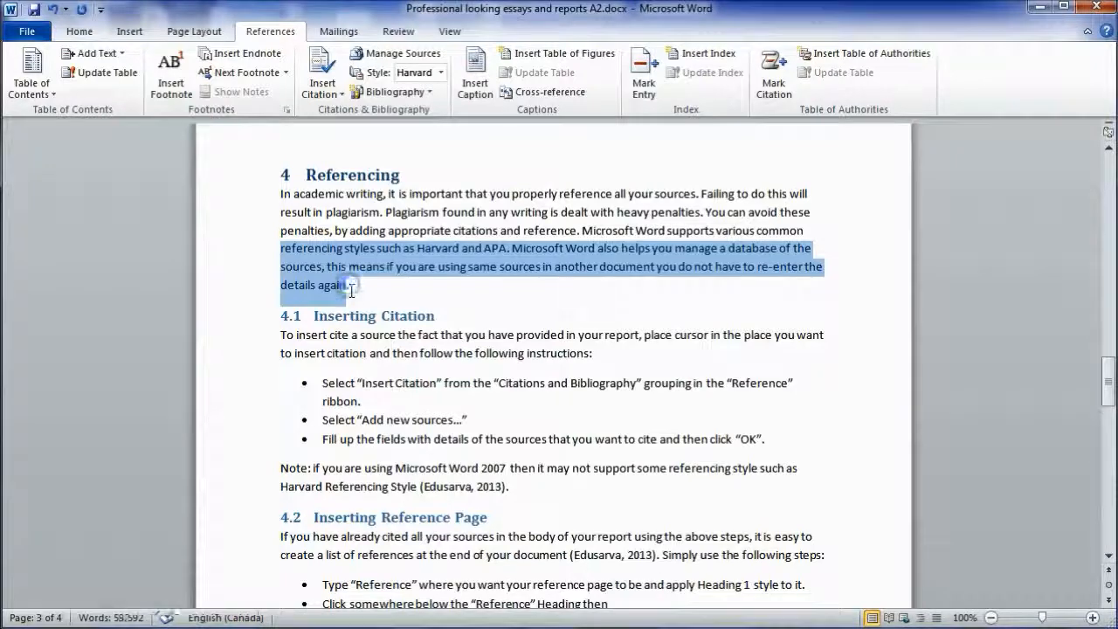
click(347, 286)
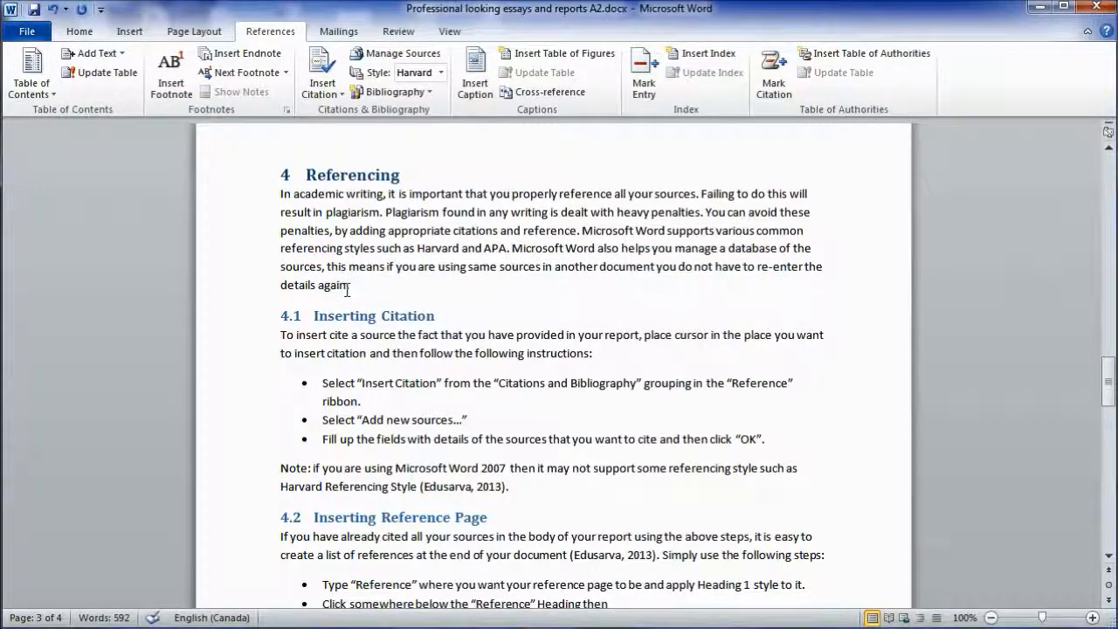
click(322, 78)
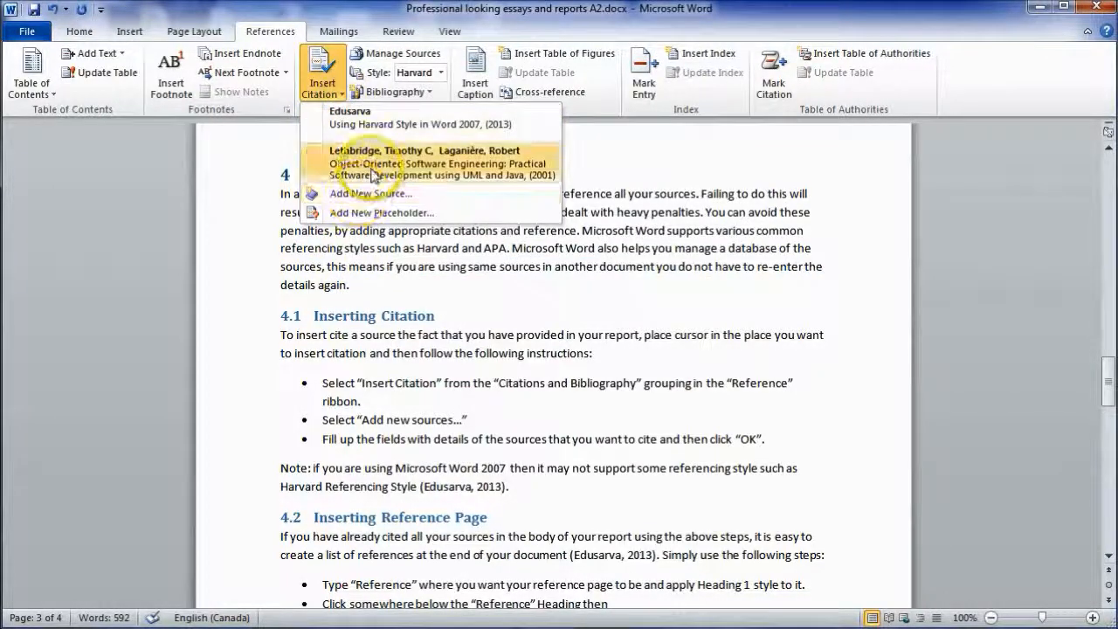
click(427, 168)
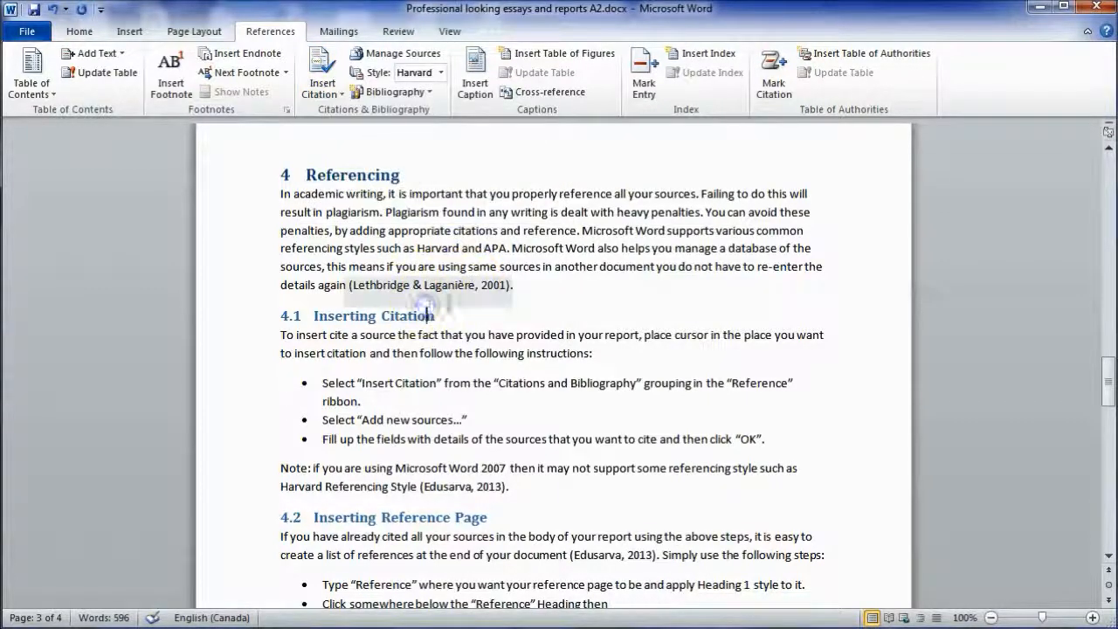
- Insert a plain bibliography without a built-in title on a new line below the "Reference" heading on the last page
scroll(524, 367, down, 1)
key(alt+p)
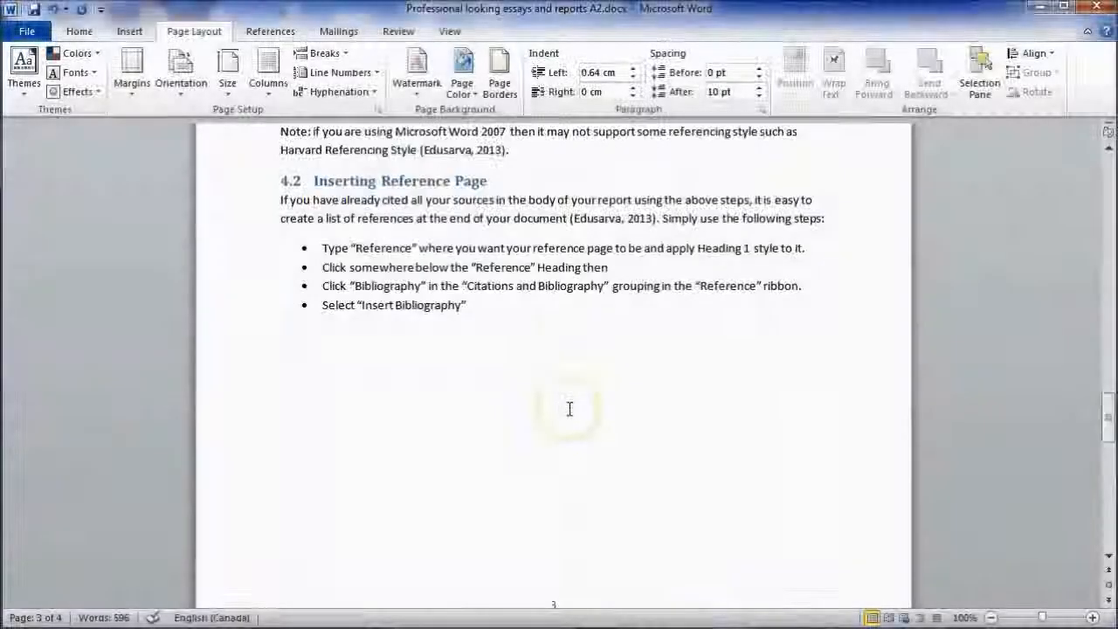
scroll(569, 407, down, 10)
click(283, 342)
click(399, 329)
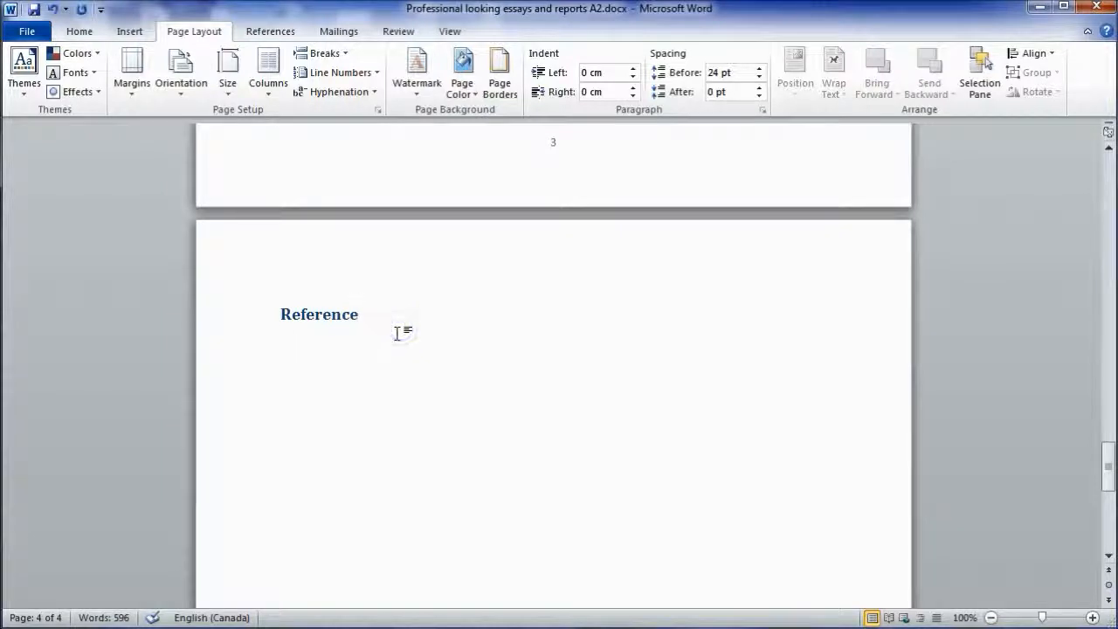
key(Return)
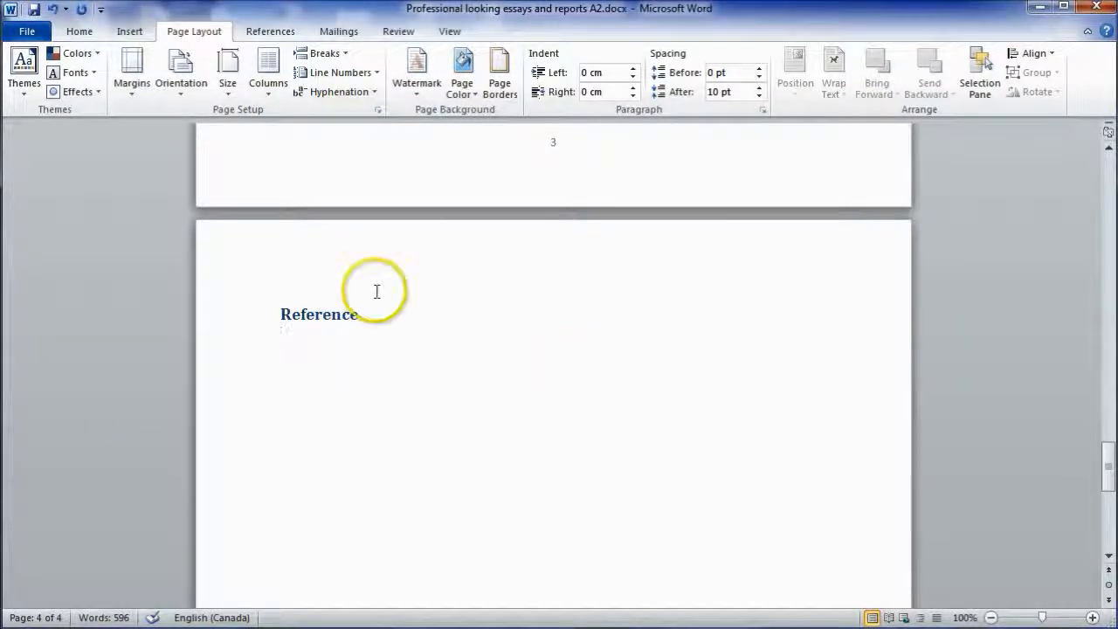
click(270, 32)
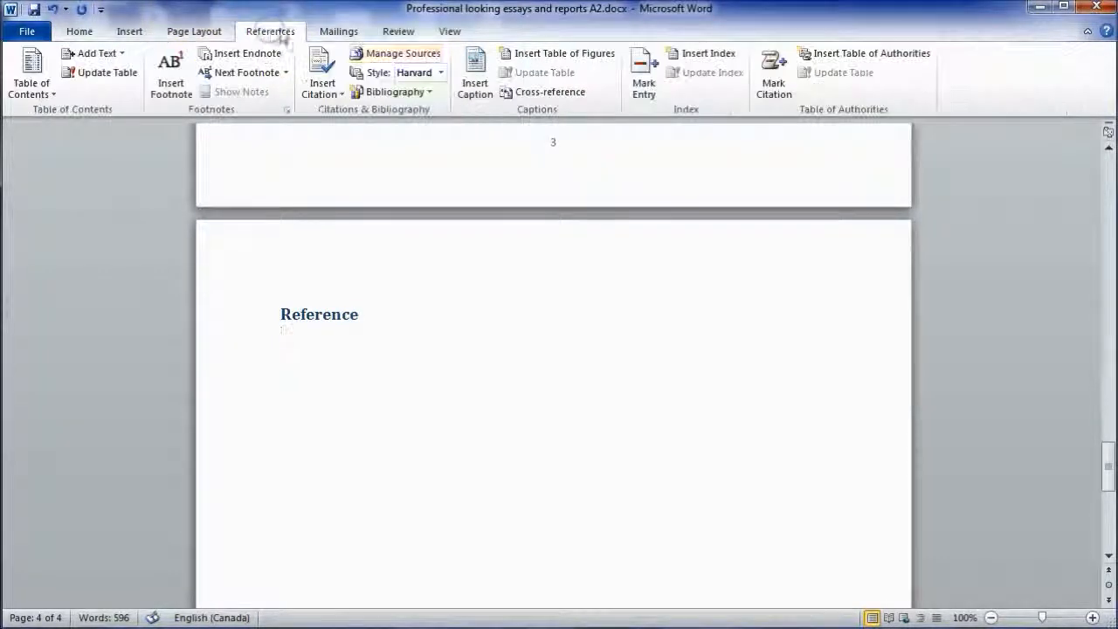
click(428, 91)
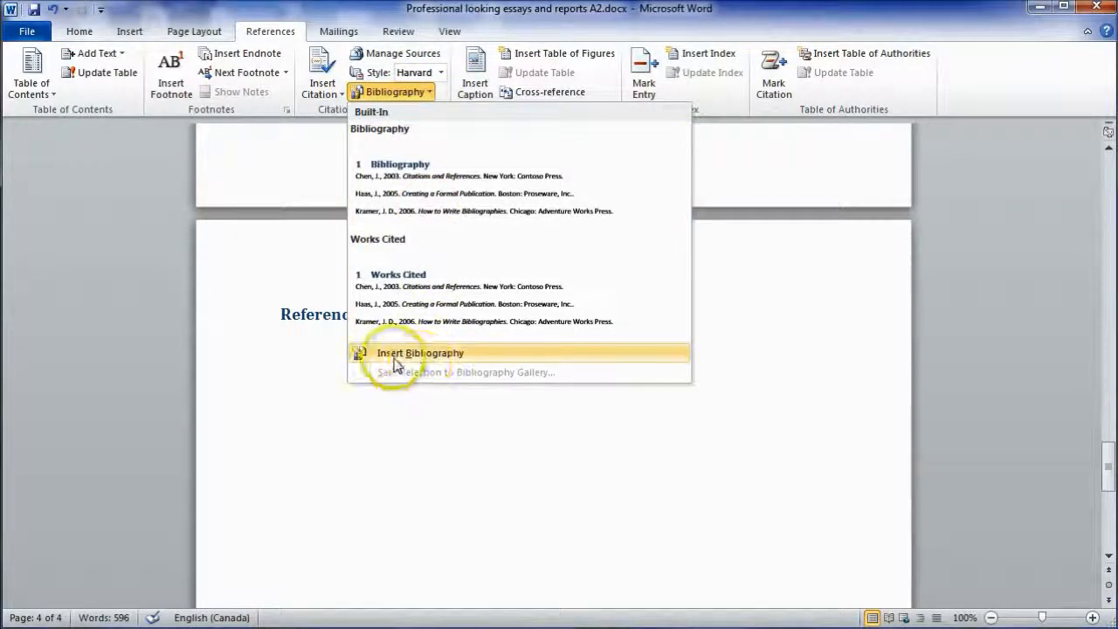
click(436, 354)
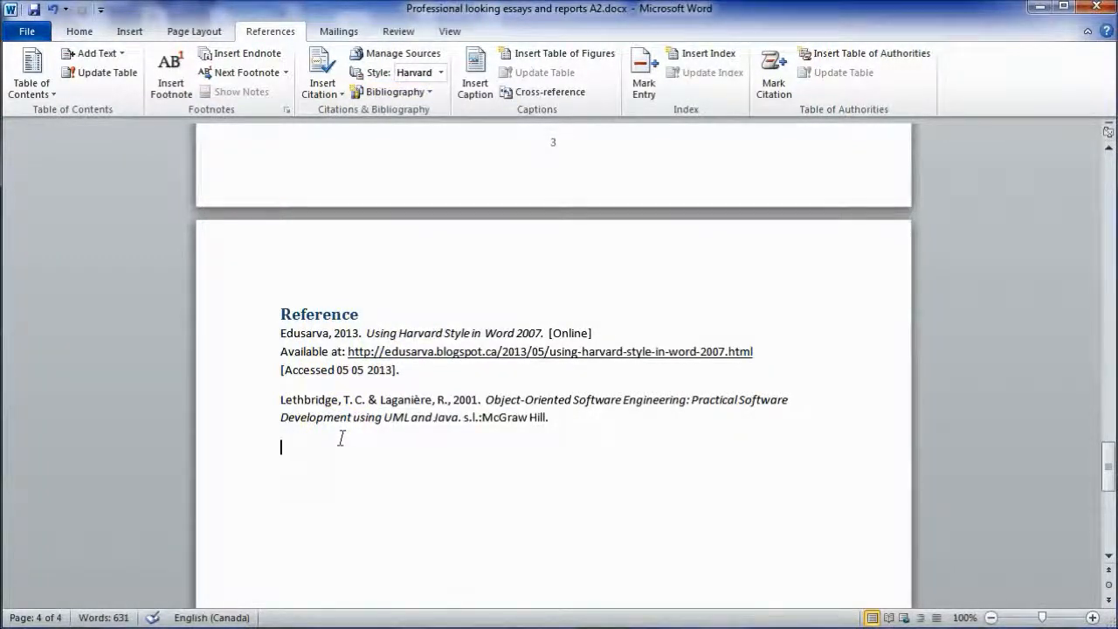
click(611, 479)
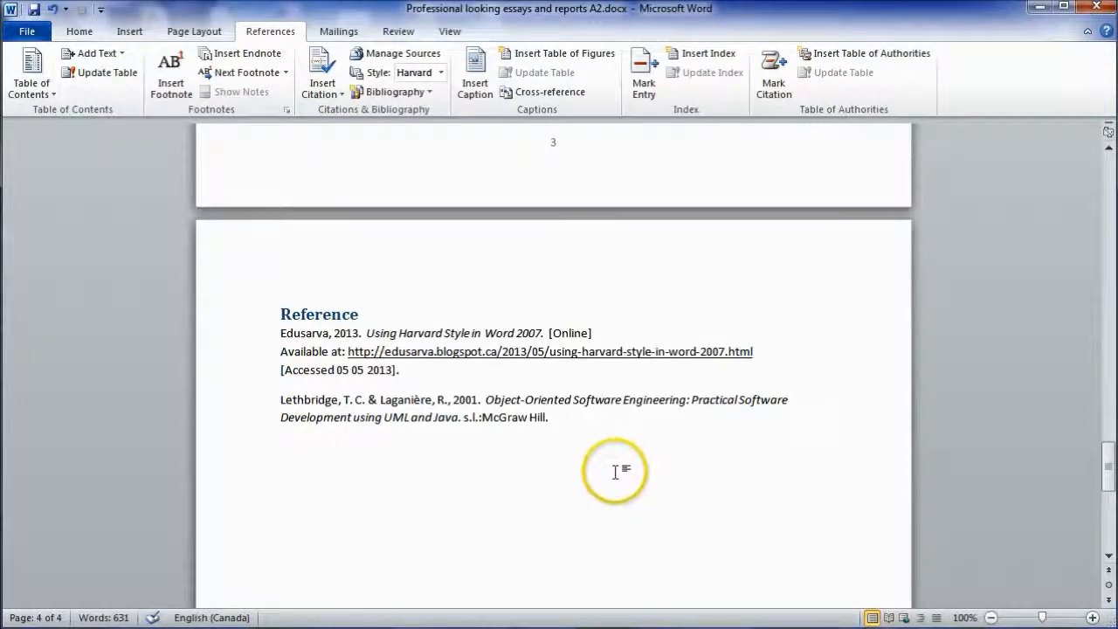